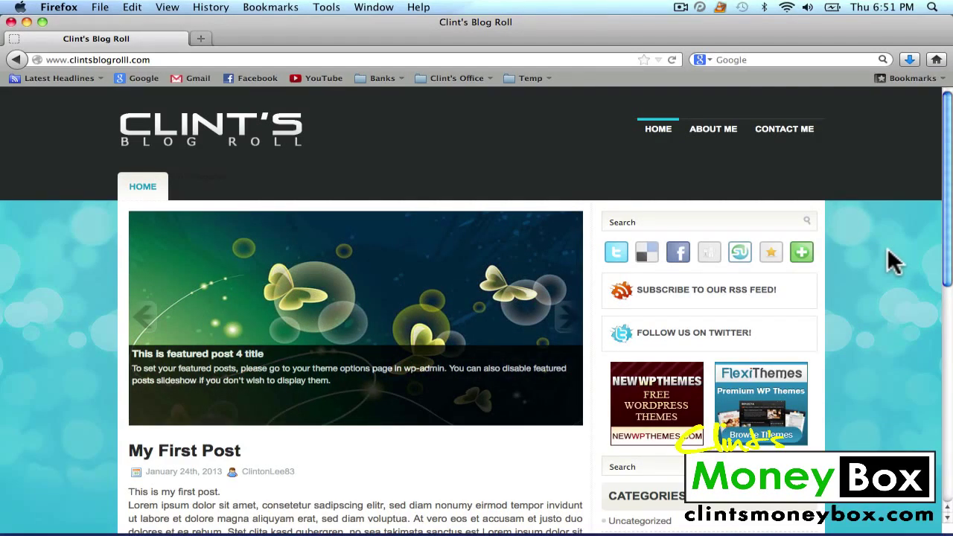
Scroll through the Clint's Blog Roll home page and back to the top.
{"action": "scroll", "coordinate": [893, 260], "scroll_direction": "down", "scroll_amount": 5}
{"action": "scroll", "coordinate": [893, 261], "scroll_direction": "up", "scroll_amount": 5}
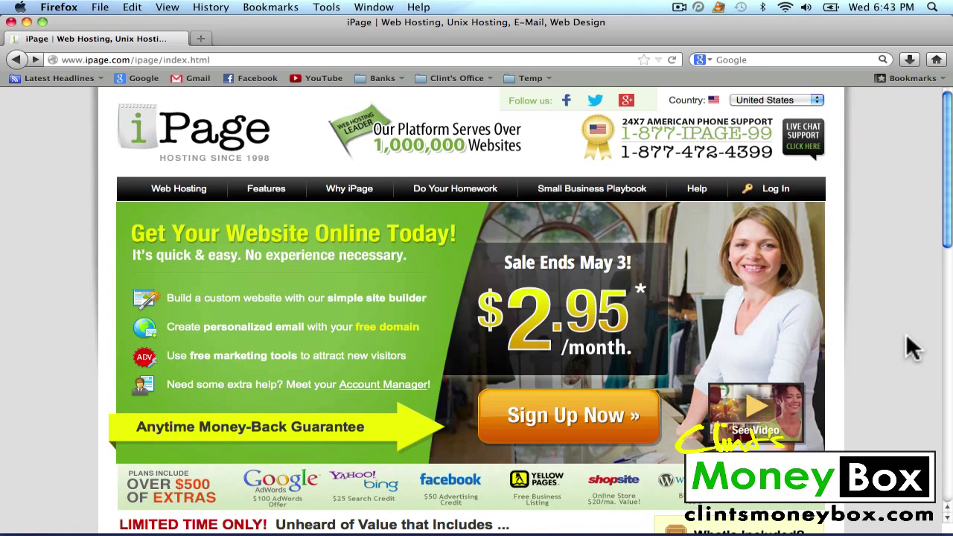
Start an iPage sign-up with the domain clintsblogrolll.com and confirm it is available.
{"action": "left_click", "coordinate": [572, 421]}
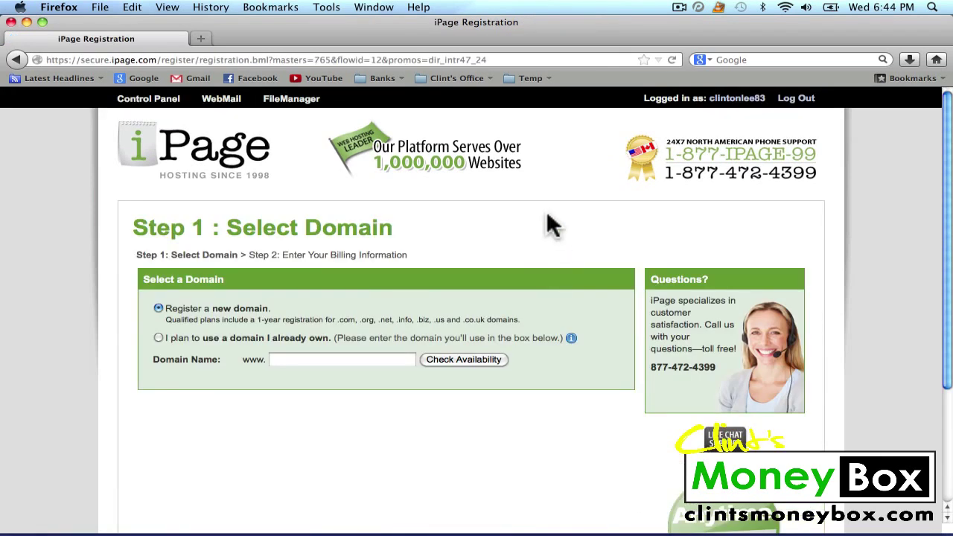
{"action": "left_click", "coordinate": [308, 361]}
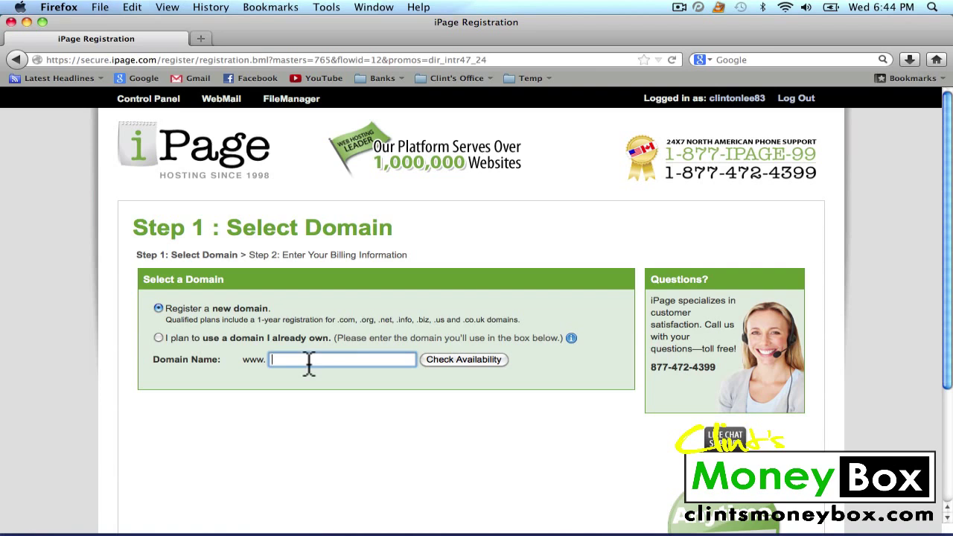
{"action": "type", "text": "clints"}
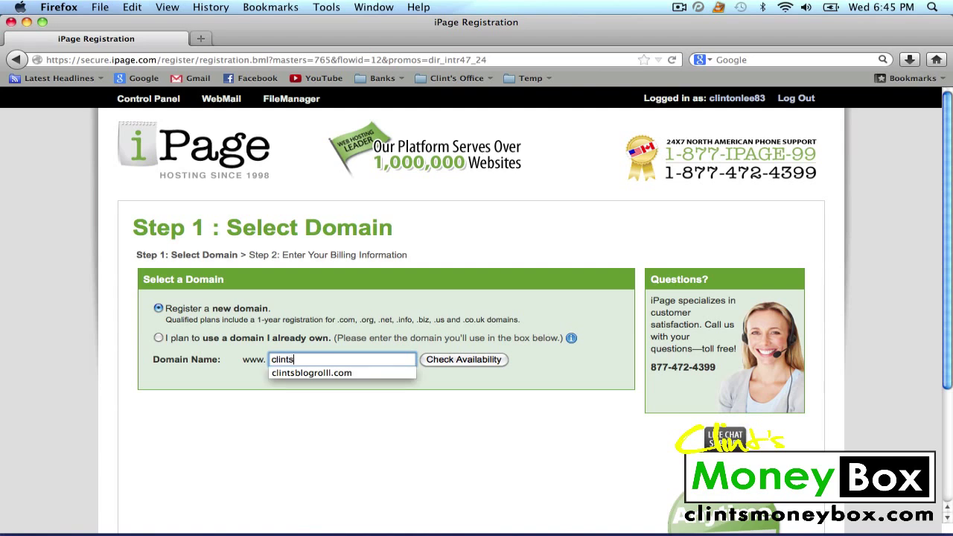
{"action": "type", "text": "blogrolll.com"}
{"action": "left_click", "coordinate": [477, 355]}
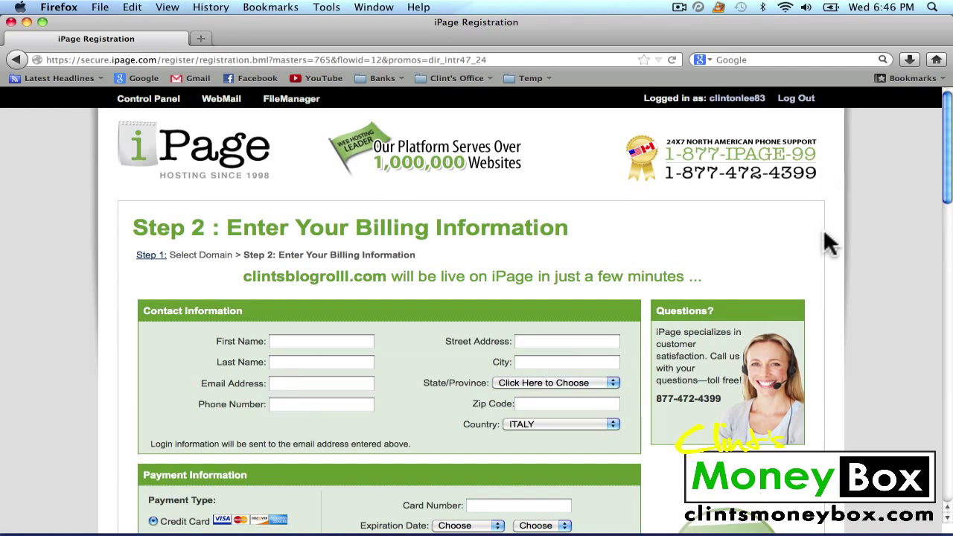
Choose the $3.95 per month 12-month billing term for The Essential plan.
{"action": "scroll", "coordinate": [823, 231], "scroll_direction": "down", "scroll_amount": 2}
{"action": "scroll", "coordinate": [823, 230], "scroll_direction": "down", "scroll_amount": 4}
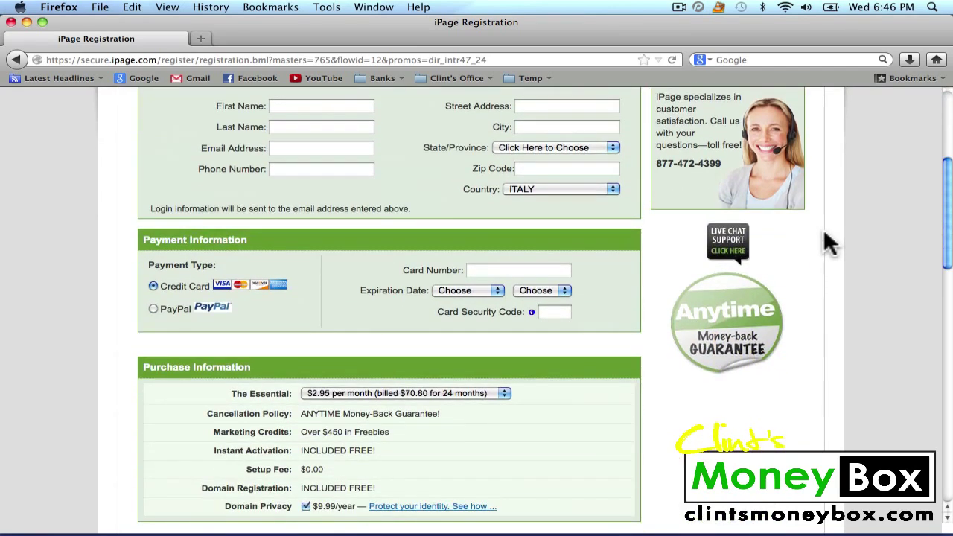
{"action": "scroll", "coordinate": [823, 231], "scroll_direction": "down", "scroll_amount": 6}
{"action": "left_click", "coordinate": [476, 131]}
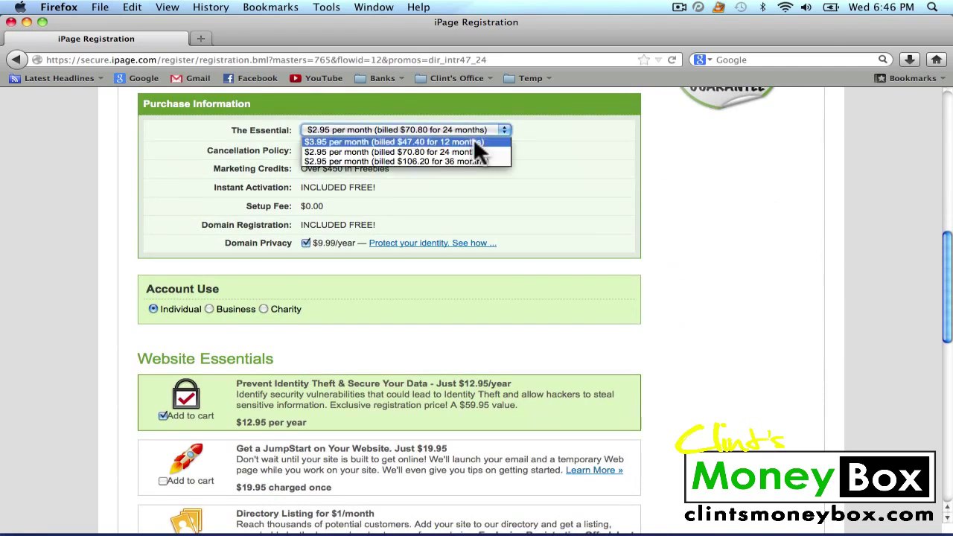
{"action": "left_click", "coordinate": [474, 141]}
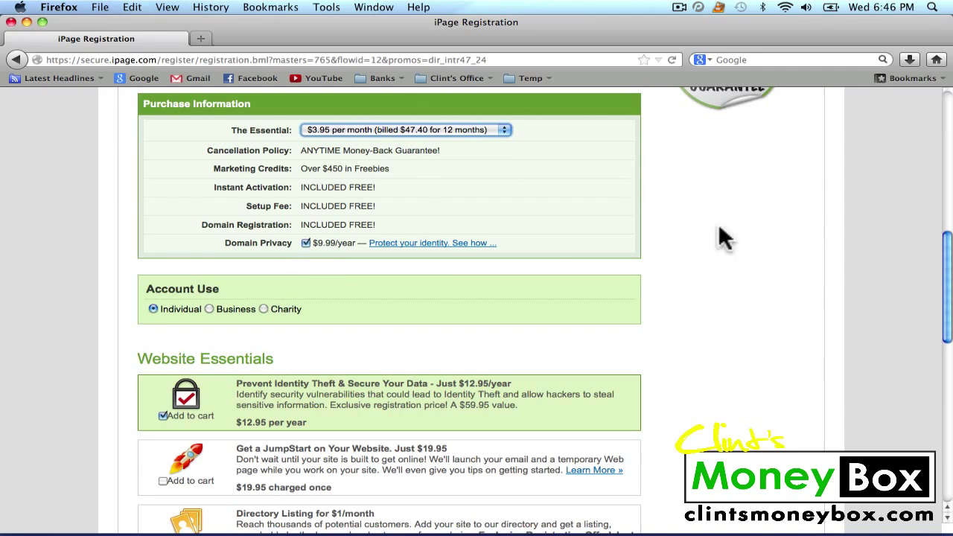
Remove the identity theft and site backup add-ons, then check out.
{"action": "scroll", "coordinate": [748, 247], "scroll_direction": "down", "scroll_amount": 5}
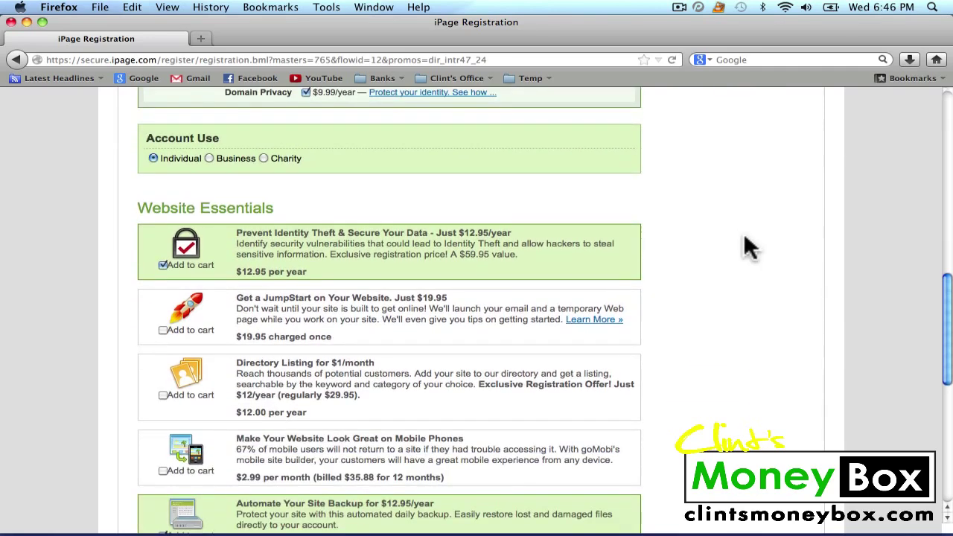
{"action": "left_click", "coordinate": [163, 167]}
{"action": "left_click", "coordinate": [163, 437]}
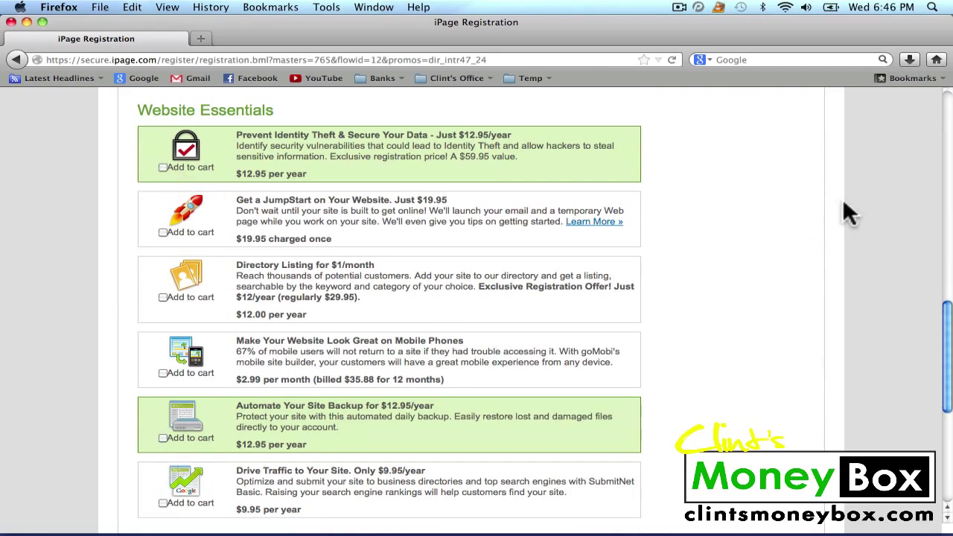
{"action": "scroll", "coordinate": [748, 237], "scroll_direction": "down", "scroll_amount": 6}
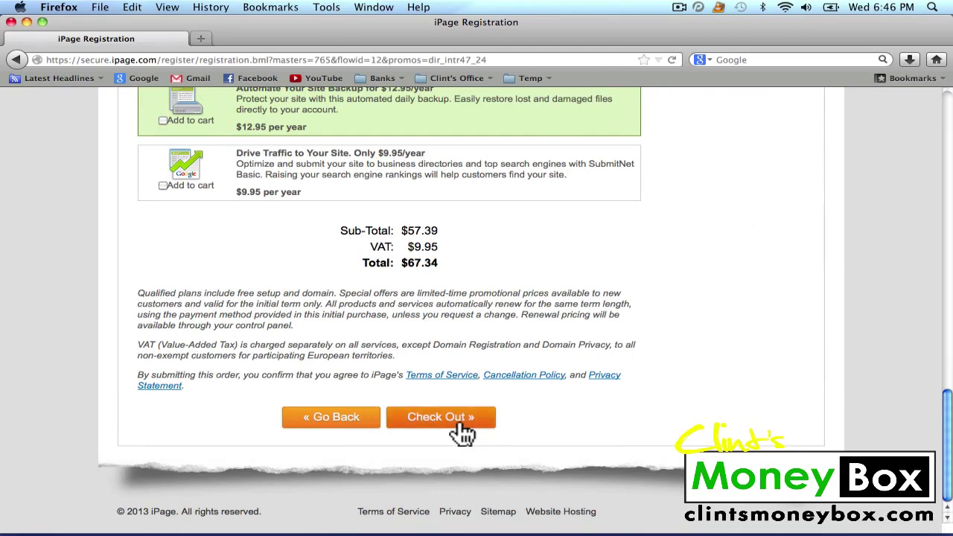
{"action": "left_click", "coordinate": [463, 431]}
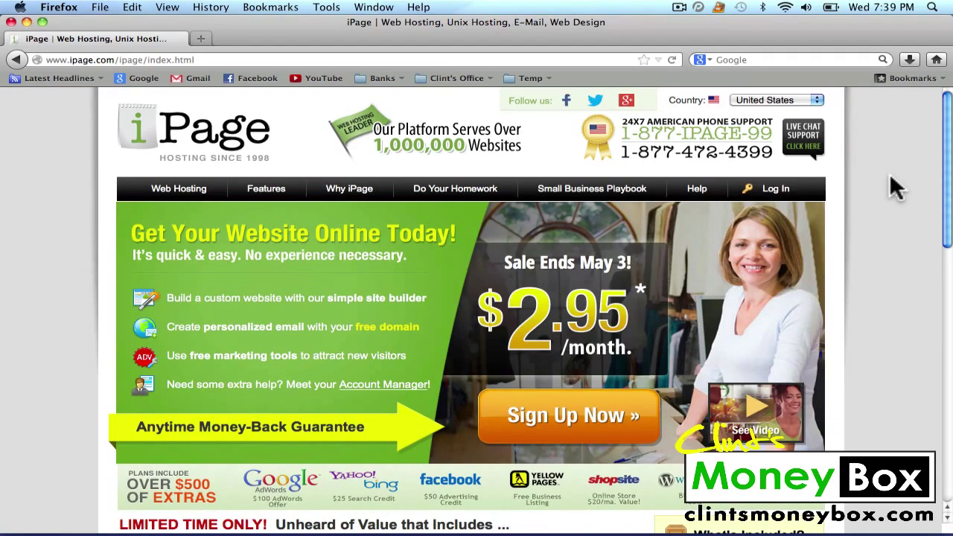
Log in to iPage with the account username and password, declining to save the password.
{"action": "left_click", "coordinate": [774, 190]}
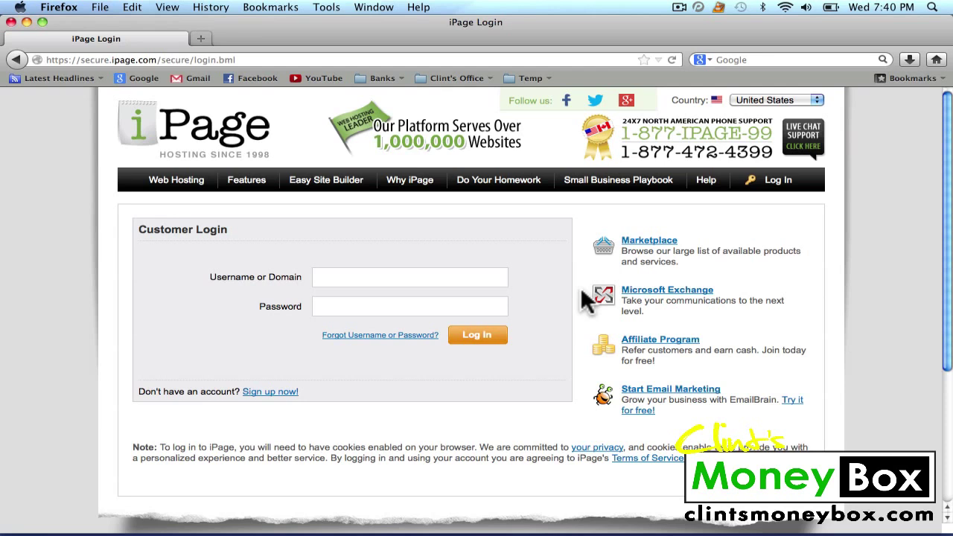
{"action": "left_click", "coordinate": [325, 277]}
{"action": "type", "text": "cli"}
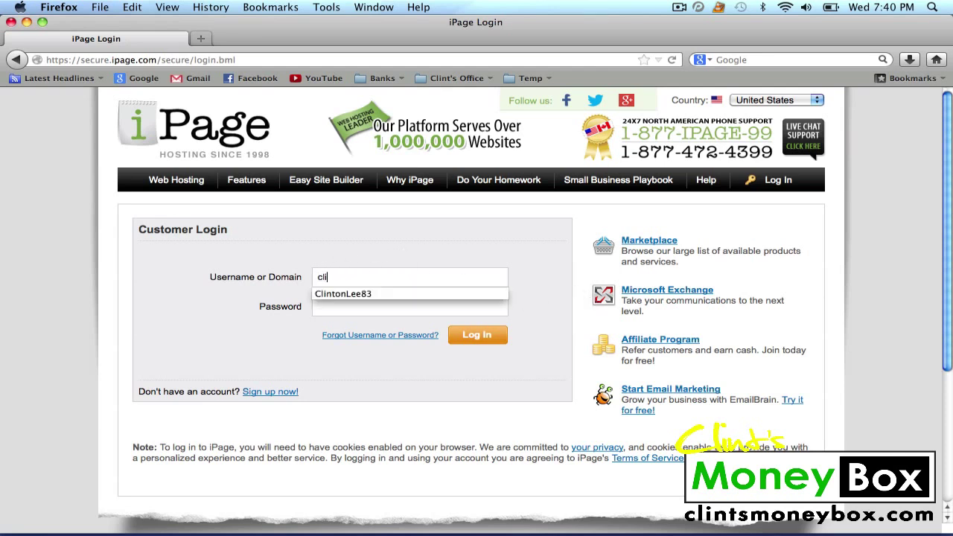
{"action": "type", "text": "ntsblogrollcom"}
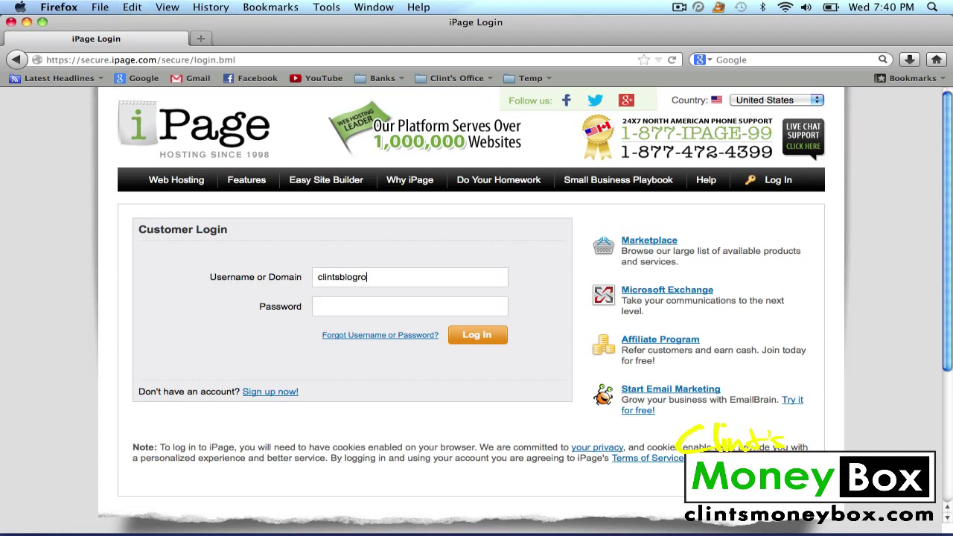
{"action": "left_click", "coordinate": [352, 306]}
{"action": "type", "text": "••••••••••••"}
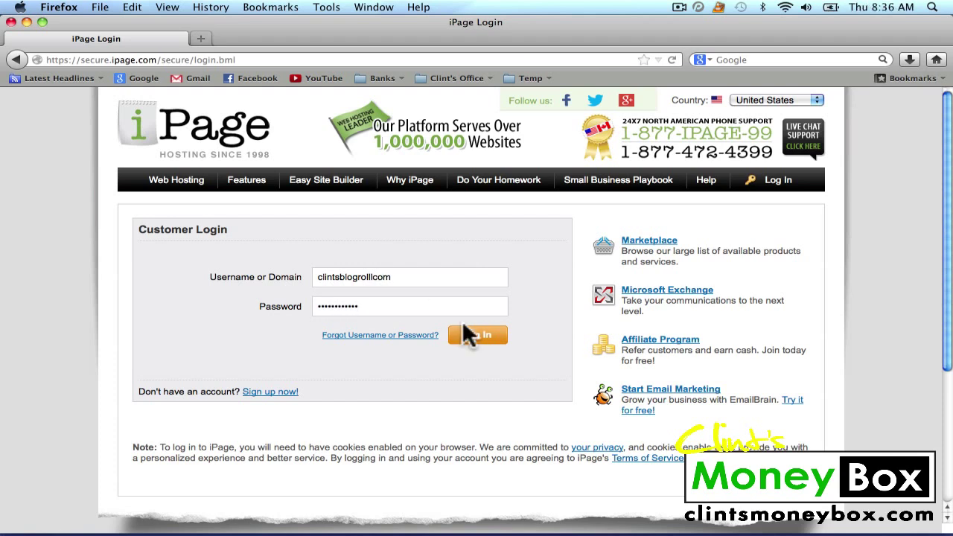
{"action": "left_click", "coordinate": [472, 335]}
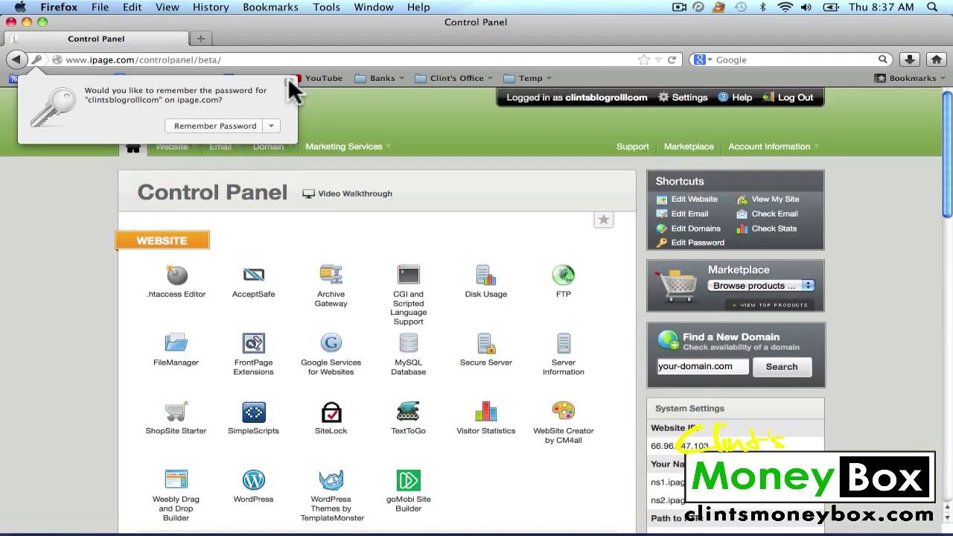
{"action": "left_click", "coordinate": [289, 81]}
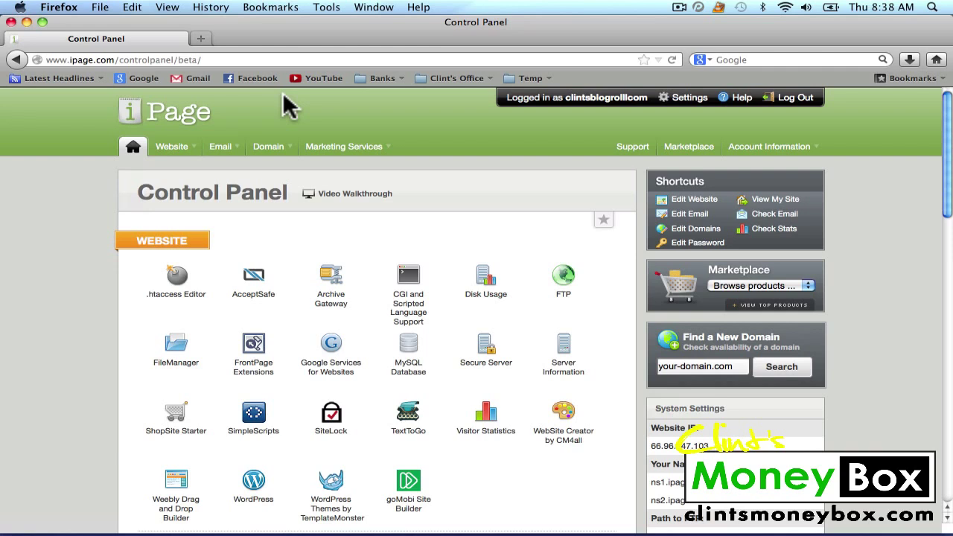
Delete home.html from the site root in FileManager, then return to the Control Panel.
{"action": "left_click", "coordinate": [178, 344]}
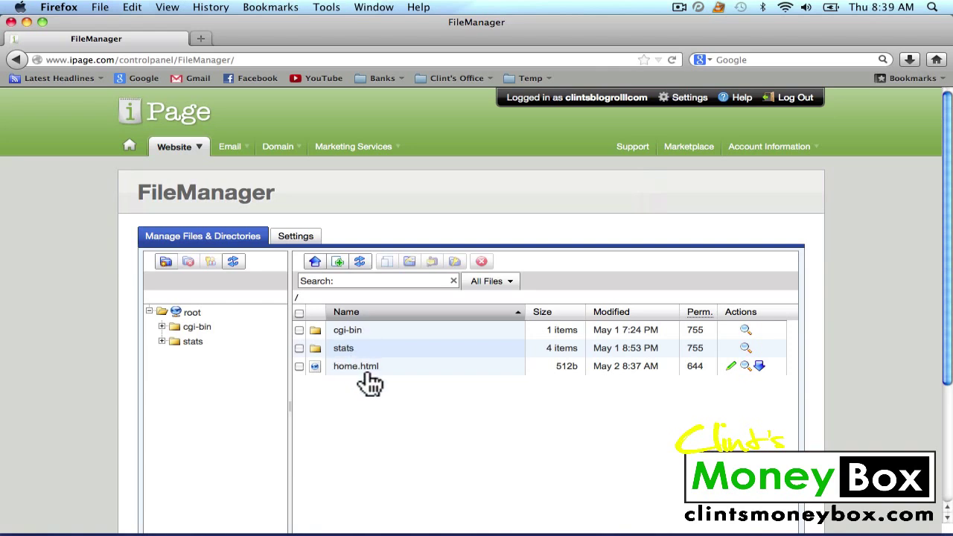
{"action": "left_click", "coordinate": [298, 366]}
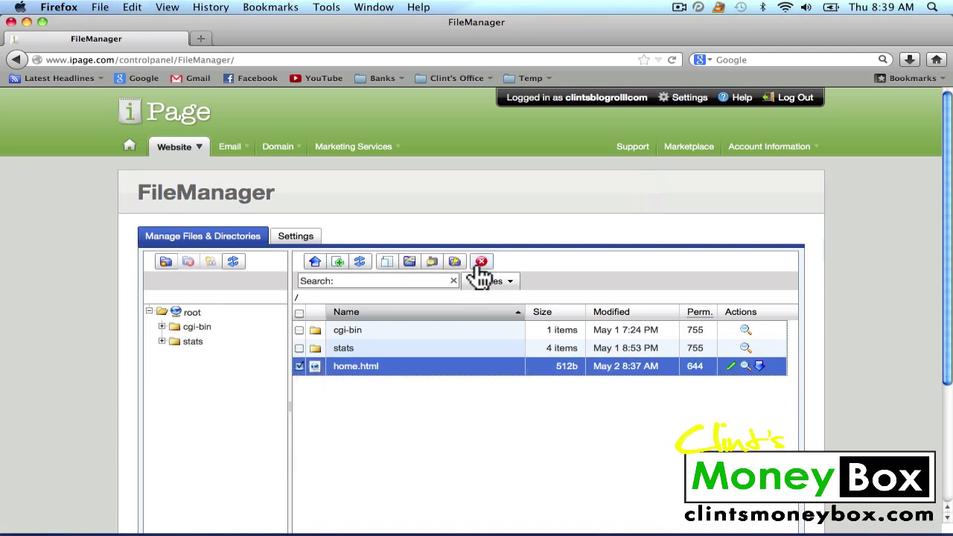
{"action": "left_click", "coordinate": [481, 263]}
{"action": "left_click", "coordinate": [498, 331]}
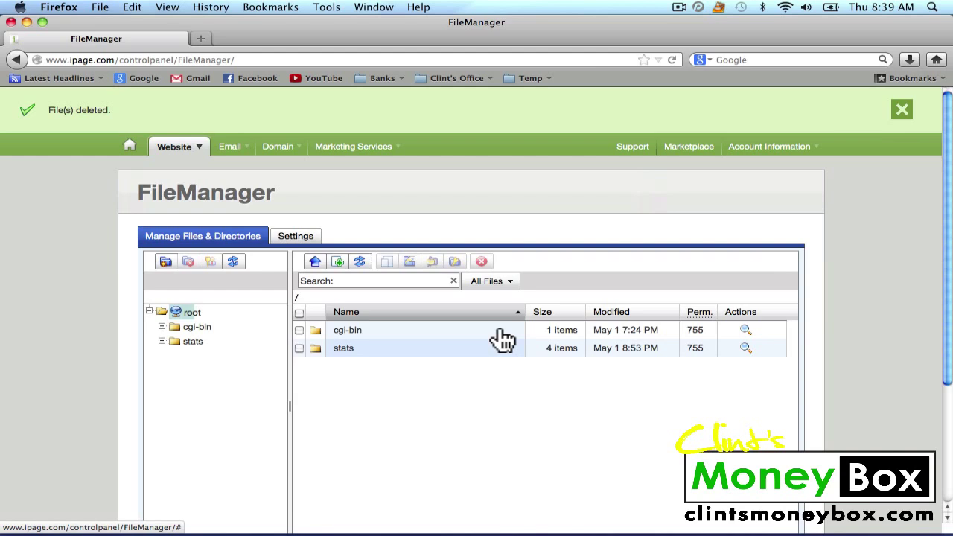
{"action": "left_click", "coordinate": [131, 149]}
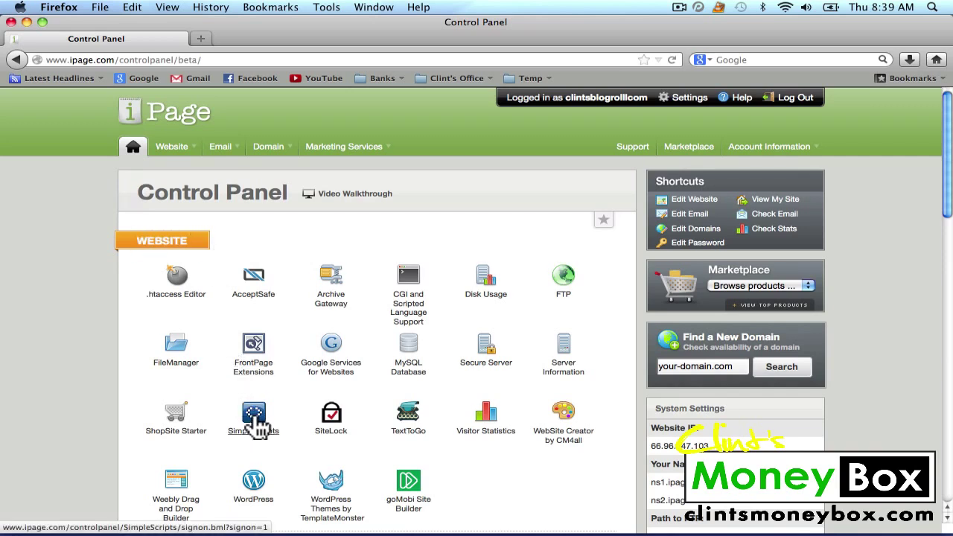
Start a new WordPress 3.5.1 install from SimpleScripts' Blogs script list.
{"action": "left_click", "coordinate": [253, 418]}
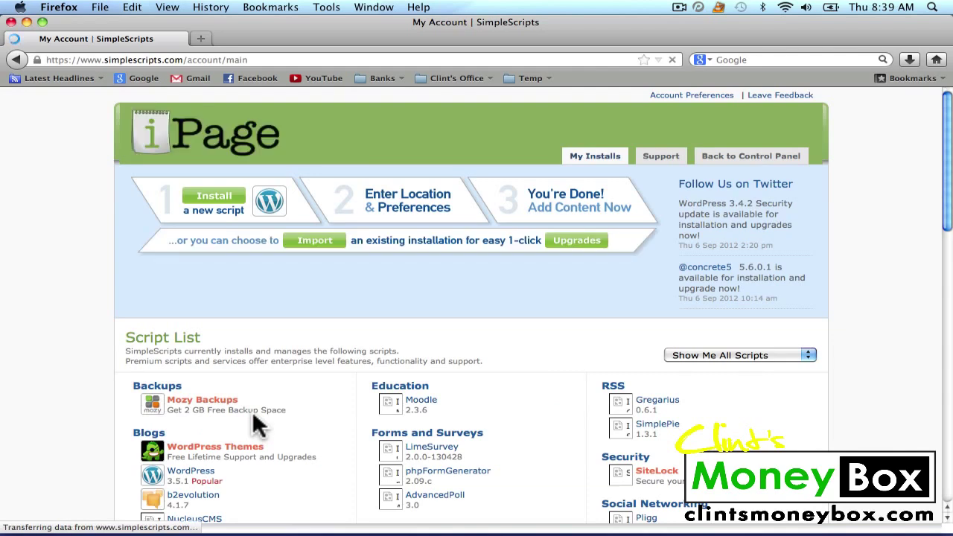
{"action": "scroll", "coordinate": [104, 335], "scroll_direction": "down", "scroll_amount": 5}
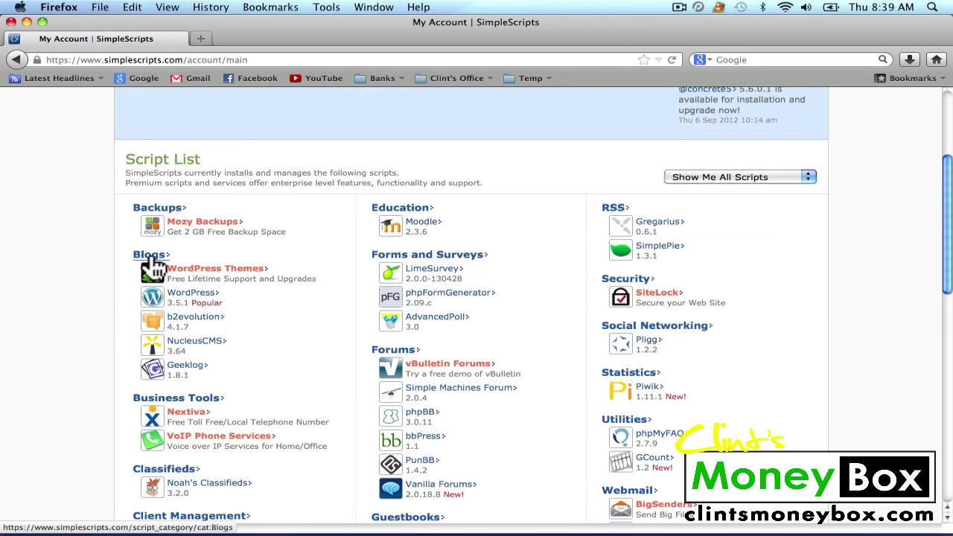
{"action": "left_click", "coordinate": [188, 296]}
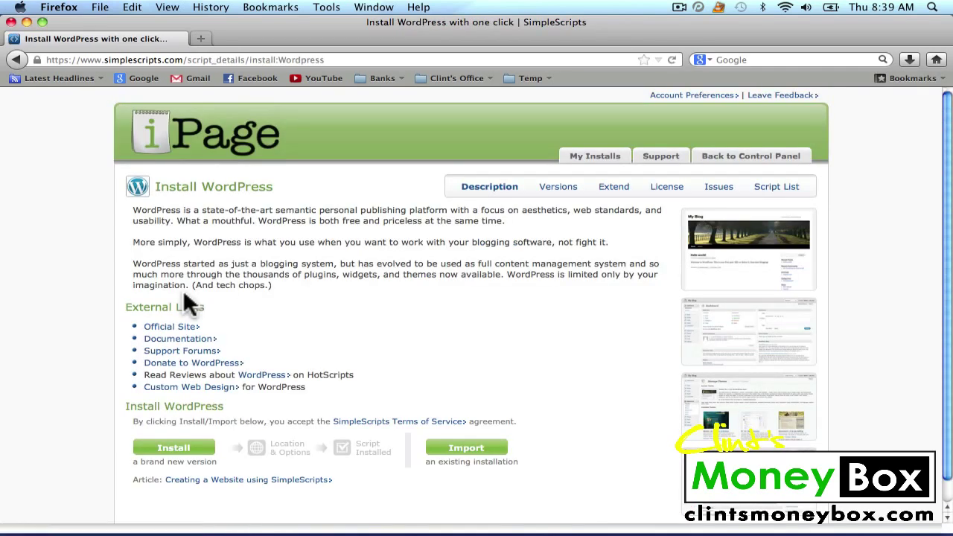
{"action": "left_click", "coordinate": [174, 448]}
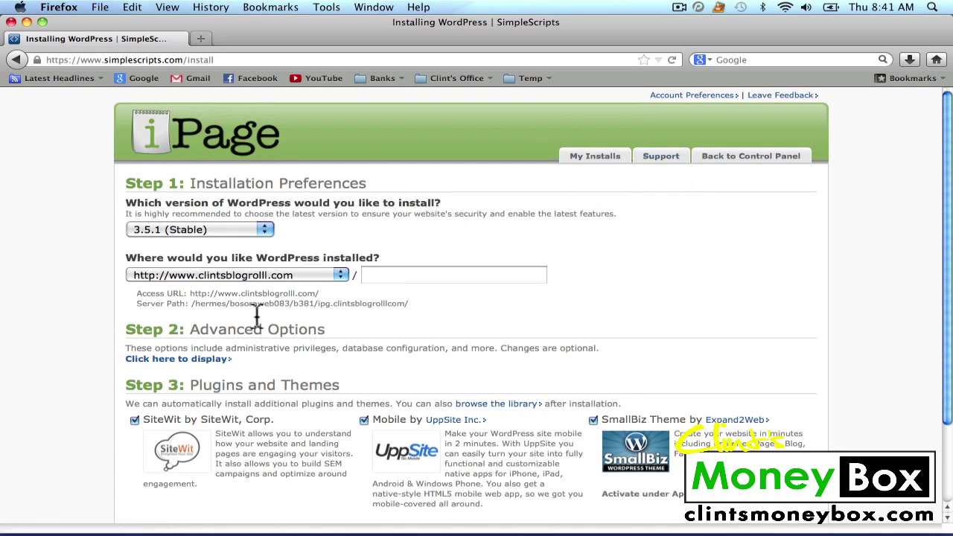
In the advanced options, replace the default admin username and set a password.
{"action": "left_click", "coordinate": [171, 360]}
{"action": "scroll", "coordinate": [453, 329], "scroll_direction": "down", "scroll_amount": 3}
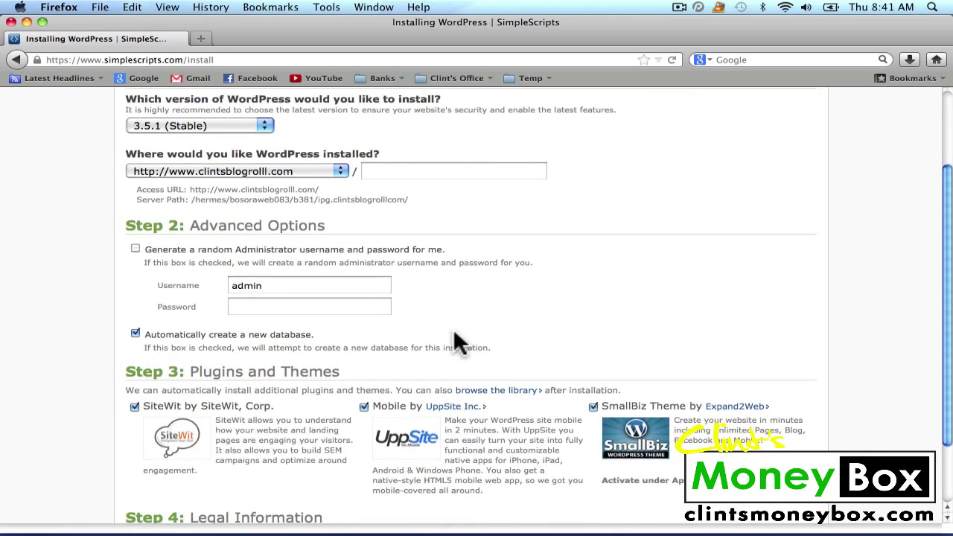
{"action": "double_click", "coordinate": [280, 292]}
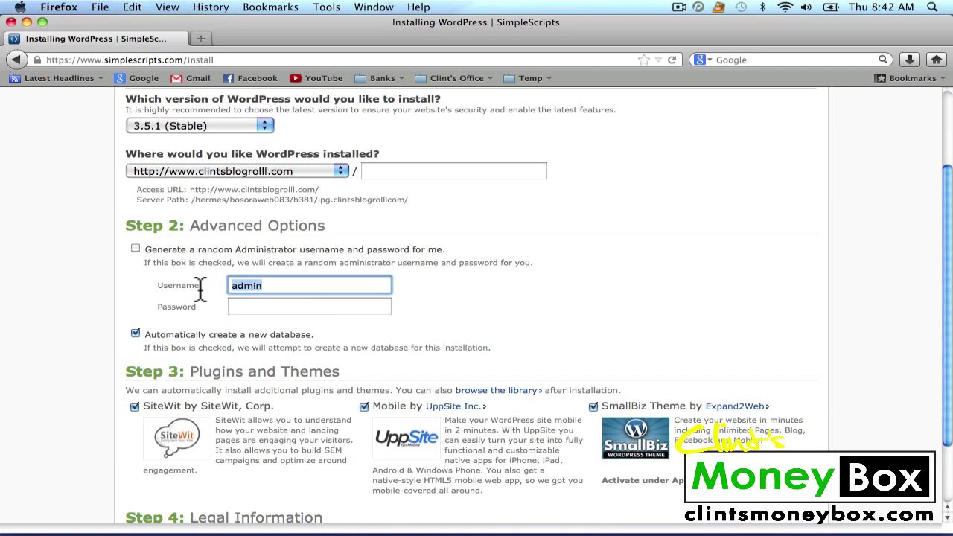
{"action": "type", "text": "ClintonLee83"}
{"action": "left_click", "coordinate": [264, 308]}
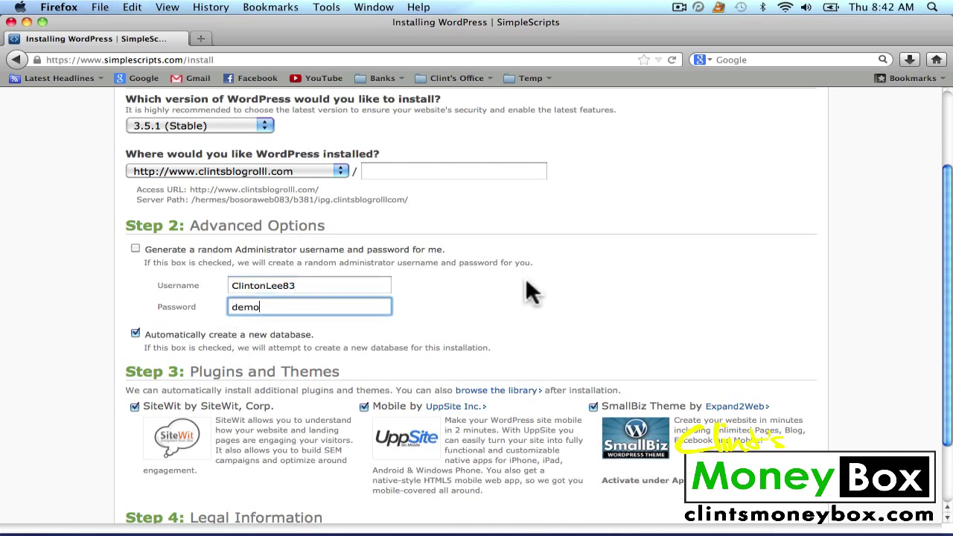
Uncheck the SiteWit and UppSite add-ons and accept the GPLv2 license terms.
{"action": "scroll", "coordinate": [527, 283], "scroll_direction": "down", "scroll_amount": 3}
{"action": "left_click", "coordinate": [303, 383]}
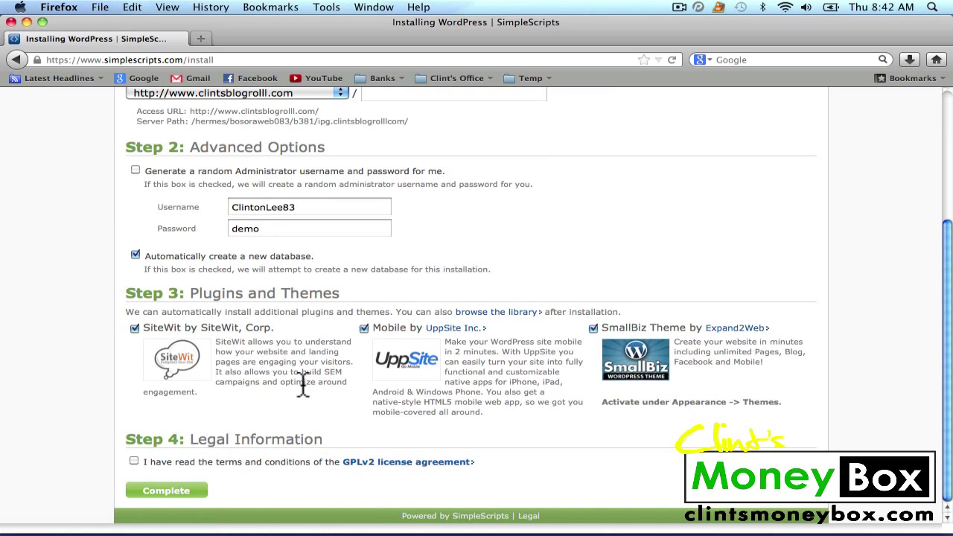
{"action": "left_click", "coordinate": [136, 328]}
{"action": "left_click", "coordinate": [363, 329]}
{"action": "left_click", "coordinate": [133, 461]}
Complete the WordPress installation and open its wp-admin login URL.
{"action": "left_click", "coordinate": [171, 494]}
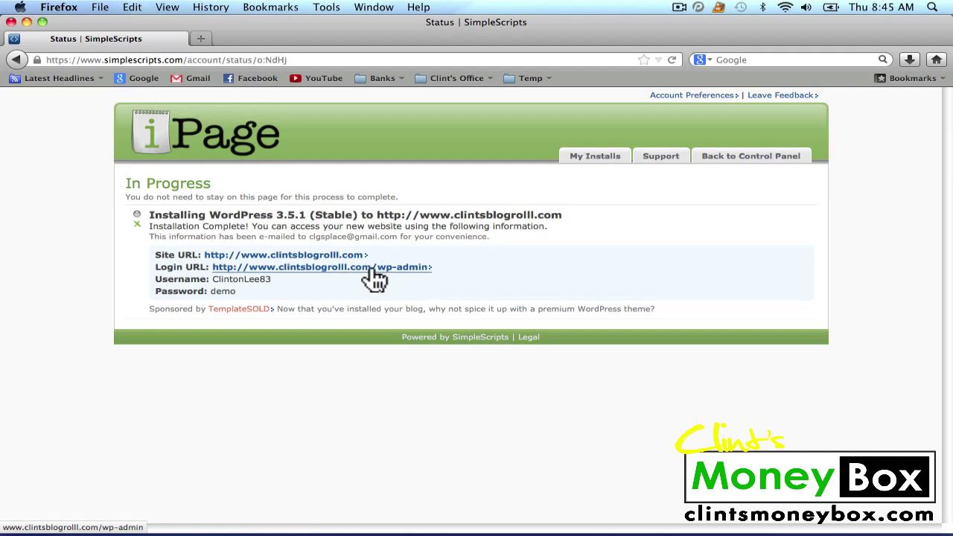
{"action": "left_click", "coordinate": [374, 270]}
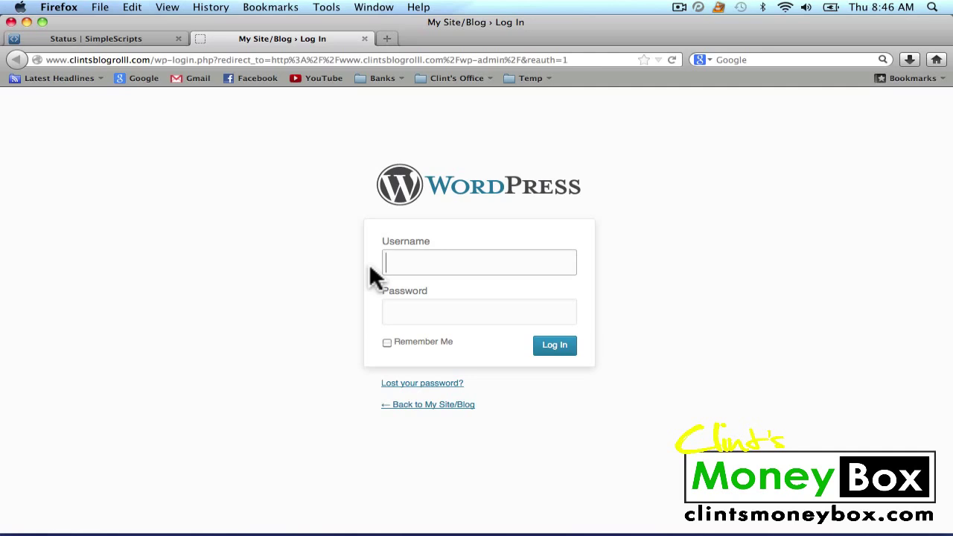
Log in to WordPress admin with the new credentials and let Firefox remember the password.
{"action": "type", "text": "ClintonLee83"}
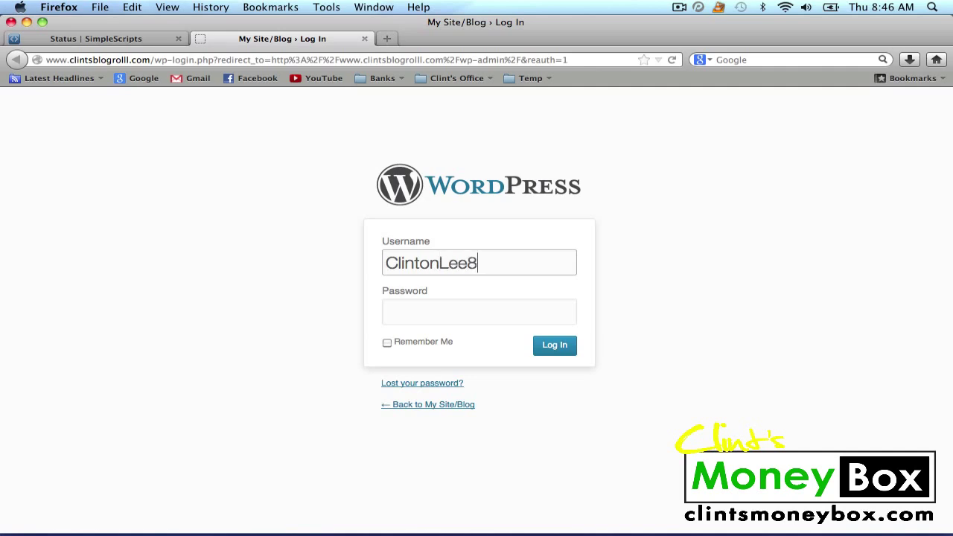
{"action": "left_click", "coordinate": [416, 318]}
{"action": "type", "text": "••••"}
{"action": "left_click", "coordinate": [557, 357]}
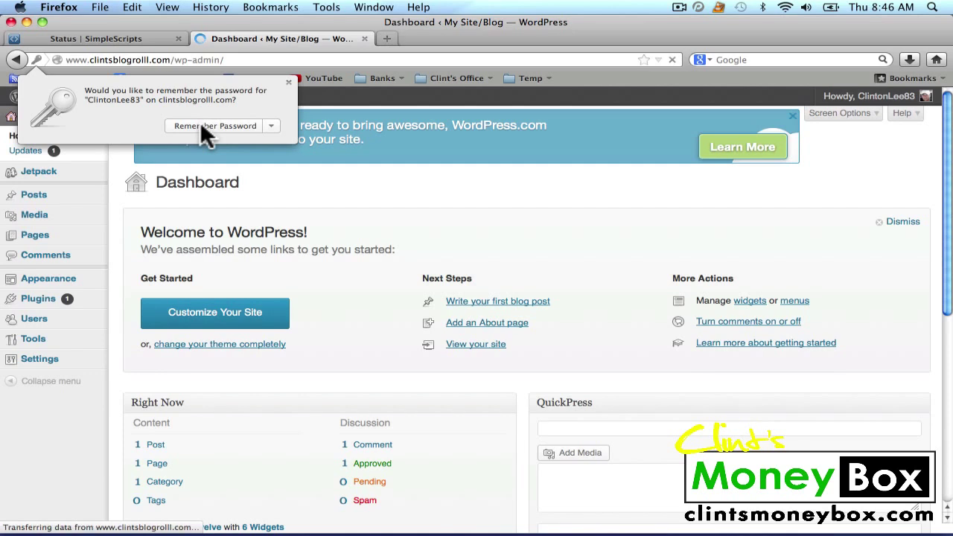
{"action": "left_click", "coordinate": [201, 125]}
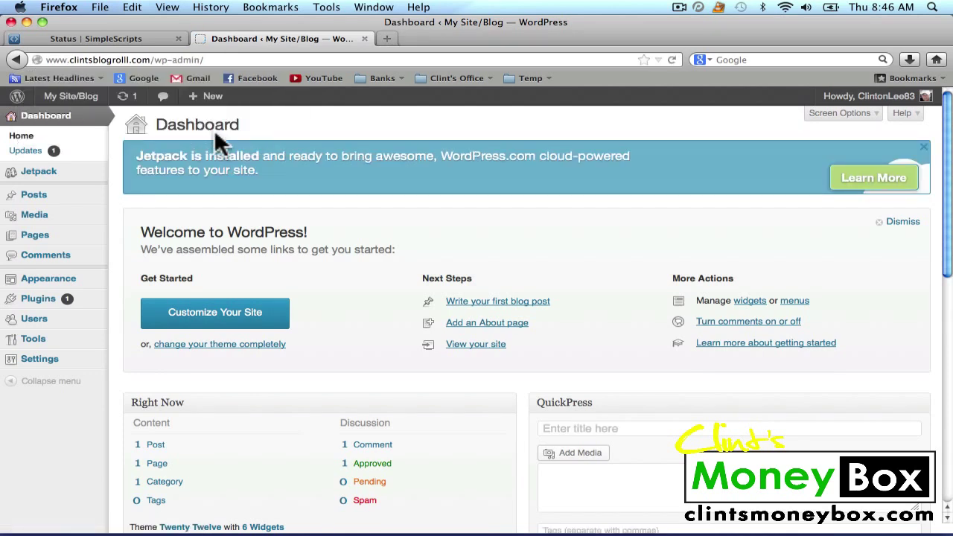
View the default Hello world! front page, then go back to the Dashboard.
{"action": "left_click", "coordinate": [84, 99]}
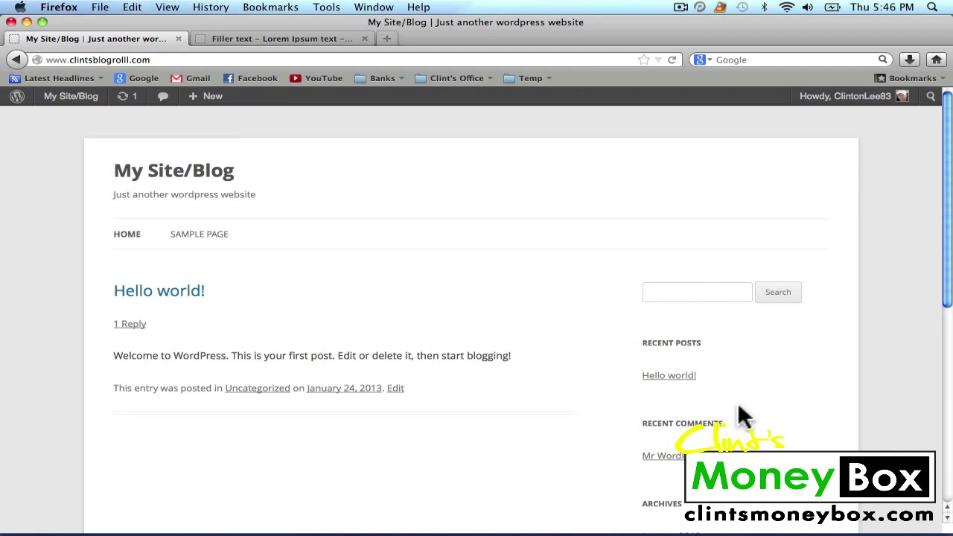
{"action": "scroll", "coordinate": [739, 415], "scroll_direction": "down", "scroll_amount": 3}
{"action": "scroll", "coordinate": [739, 415], "scroll_direction": "up", "scroll_amount": 3}
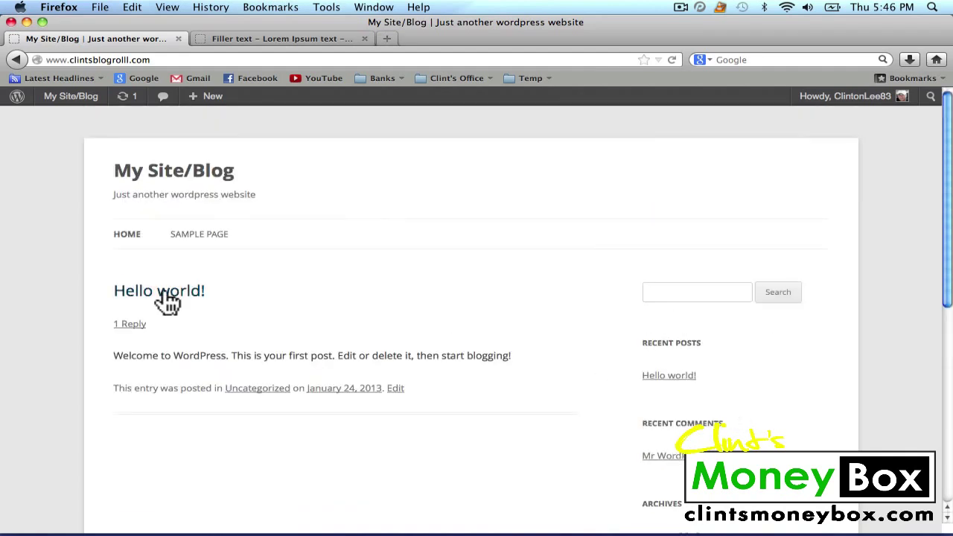
{"action": "mouse_move", "coordinate": [82, 98]}
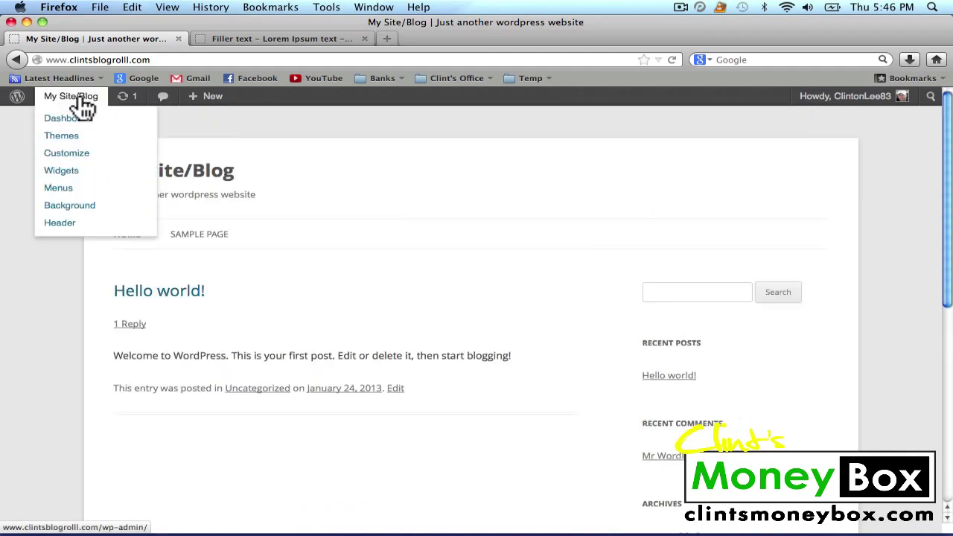
{"action": "left_click", "coordinate": [81, 100]}
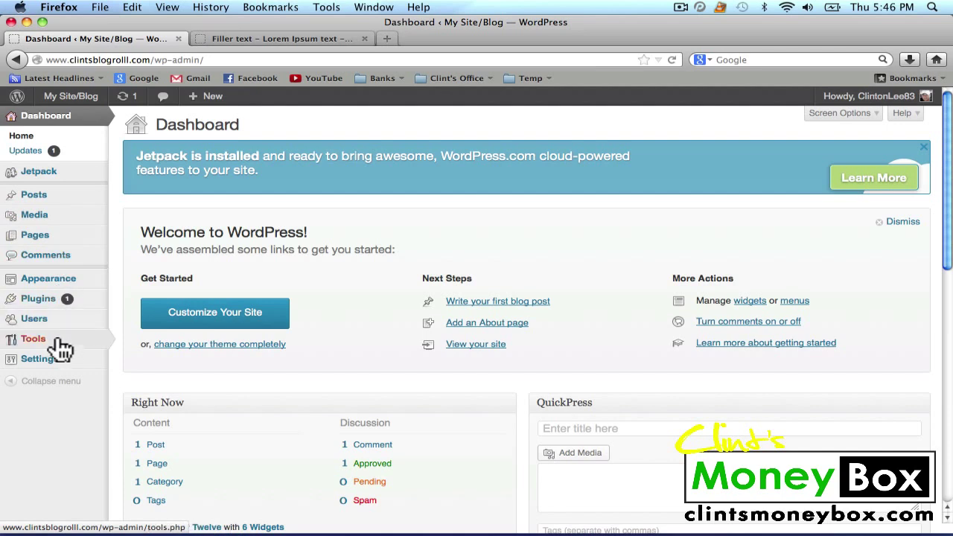
In General Settings, save title 'Clint's Blog Roll' and tagline 'How to make a website in 10 minutes'.
{"action": "mouse_move", "coordinate": [59, 363]}
{"action": "left_click", "coordinate": [143, 362]}
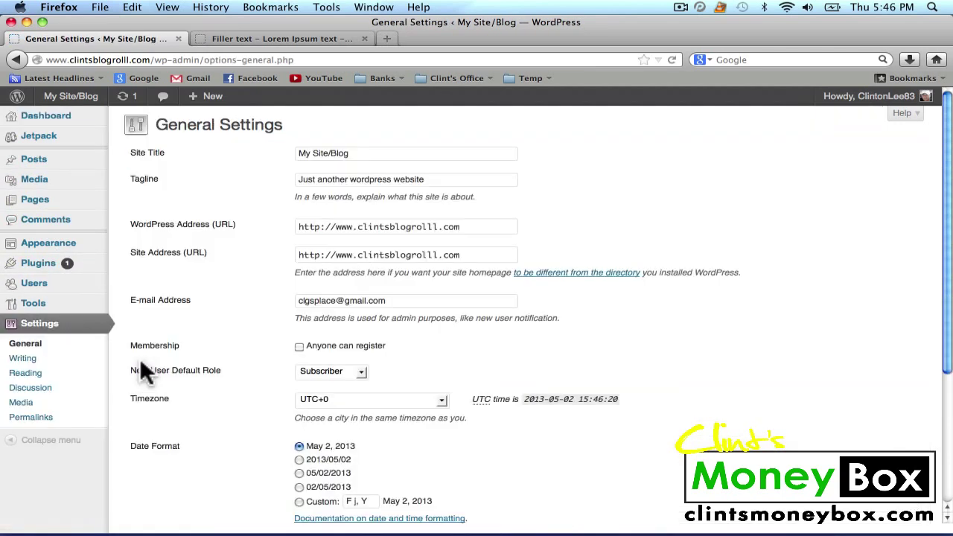
{"action": "left_click_drag", "start_coordinate": [365, 154], "coordinate": [250, 155]}
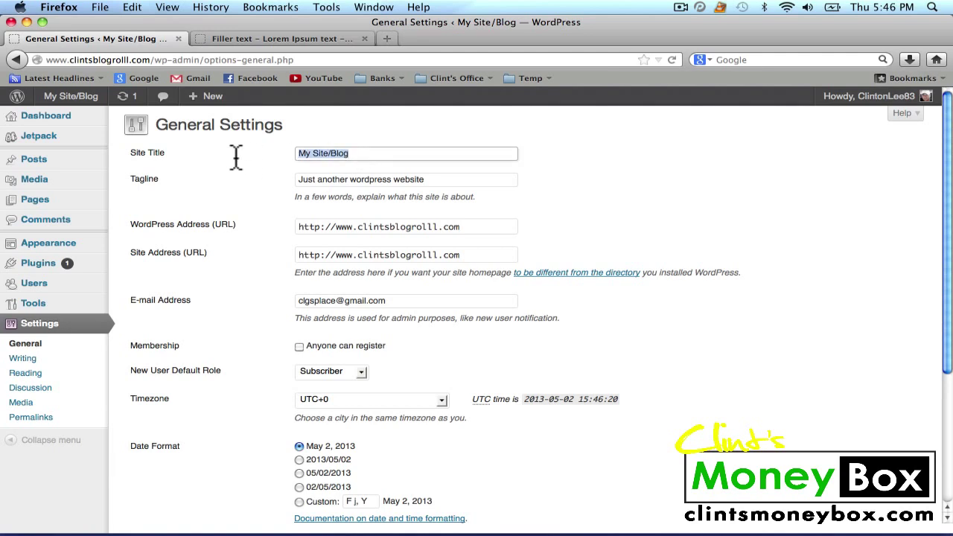
{"action": "type", "text": "Clint's Blog Roll"}
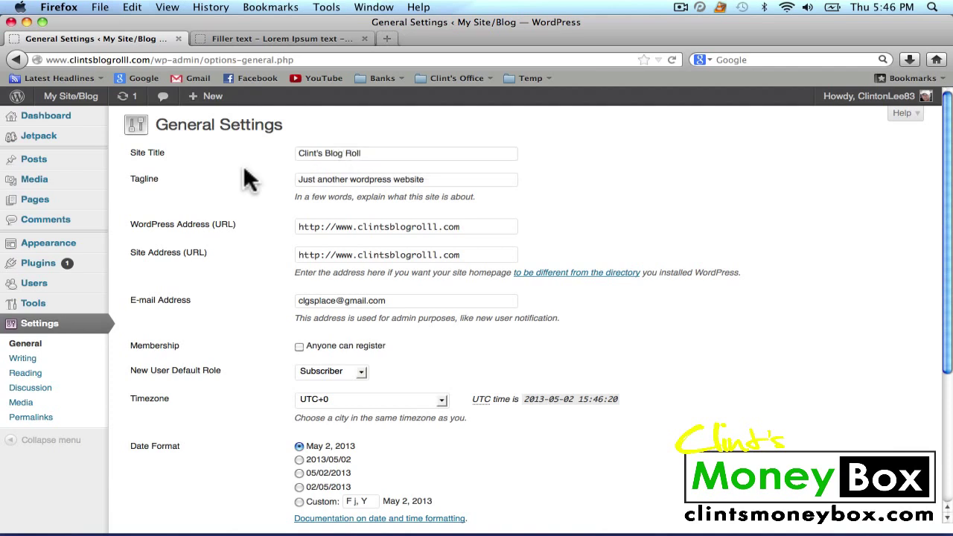
{"action": "left_click_drag", "start_coordinate": [471, 180], "coordinate": [231, 184]}
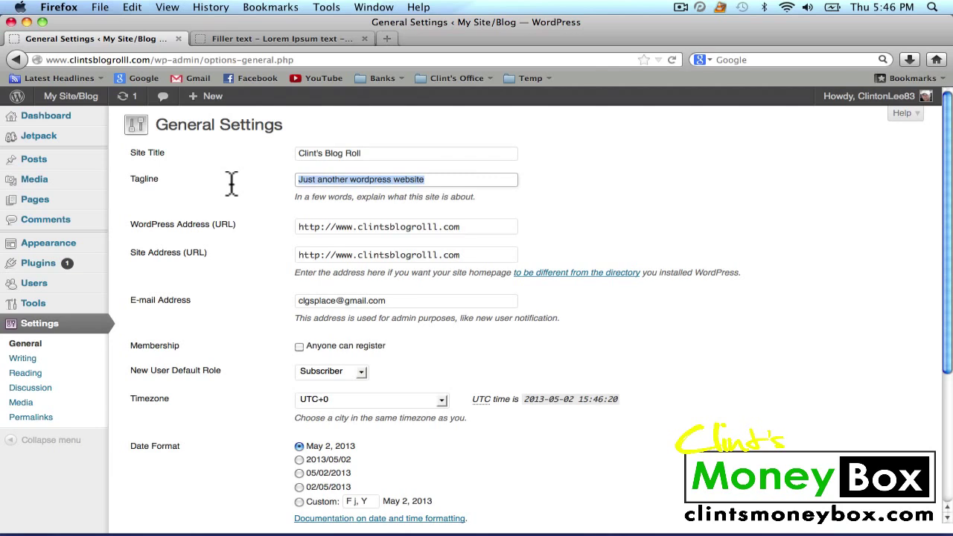
{"action": "type", "text": "How"}
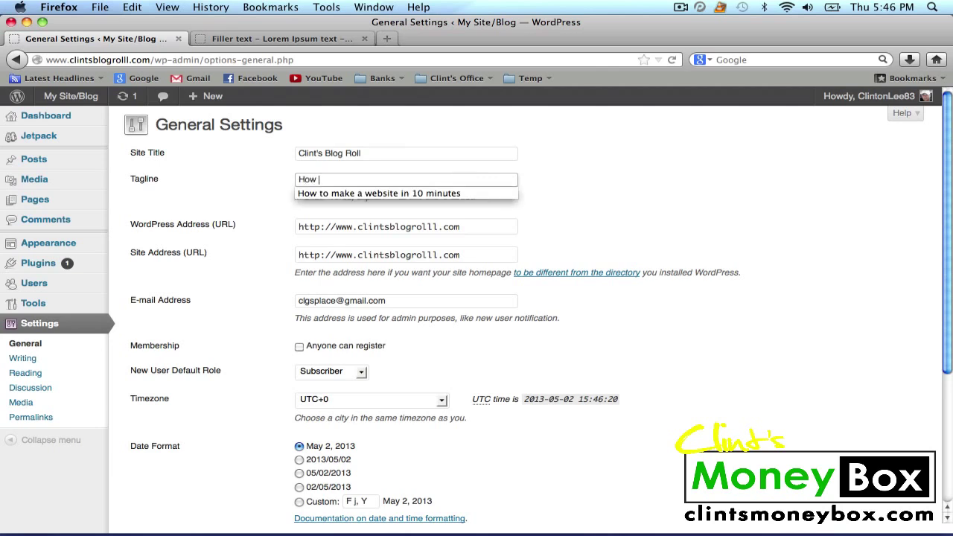
{"action": "left_click", "coordinate": [400, 192]}
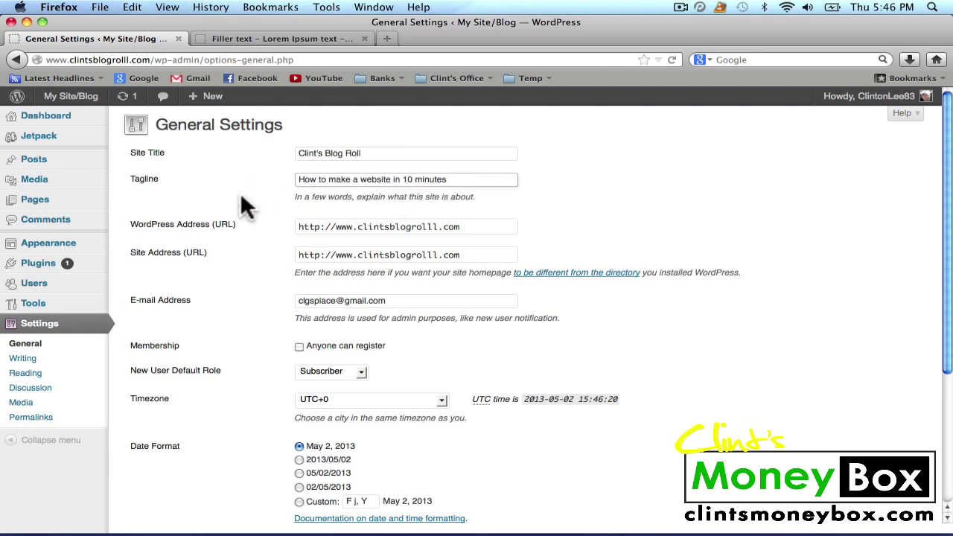
{"action": "scroll", "coordinate": [277, 201], "scroll_direction": "down", "scroll_amount": 5}
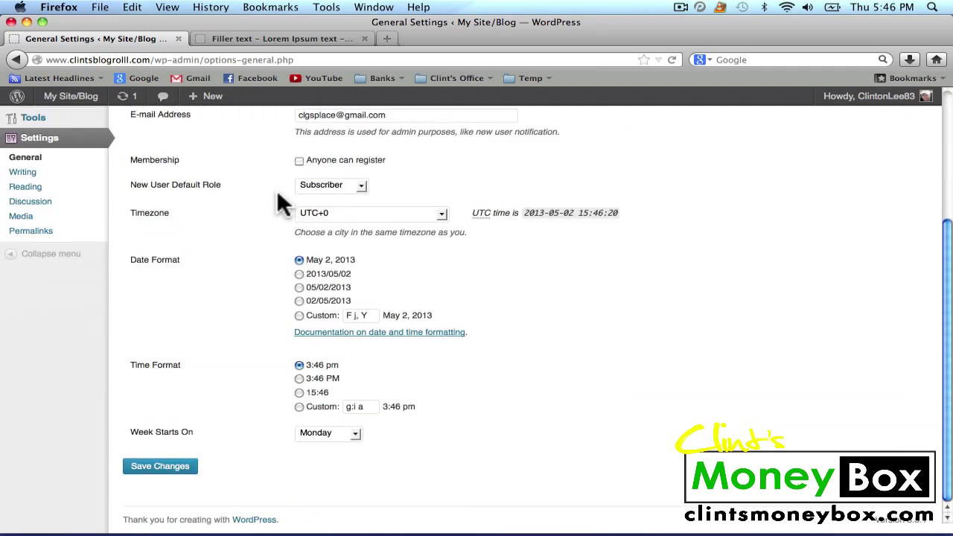
{"action": "left_click", "coordinate": [161, 467]}
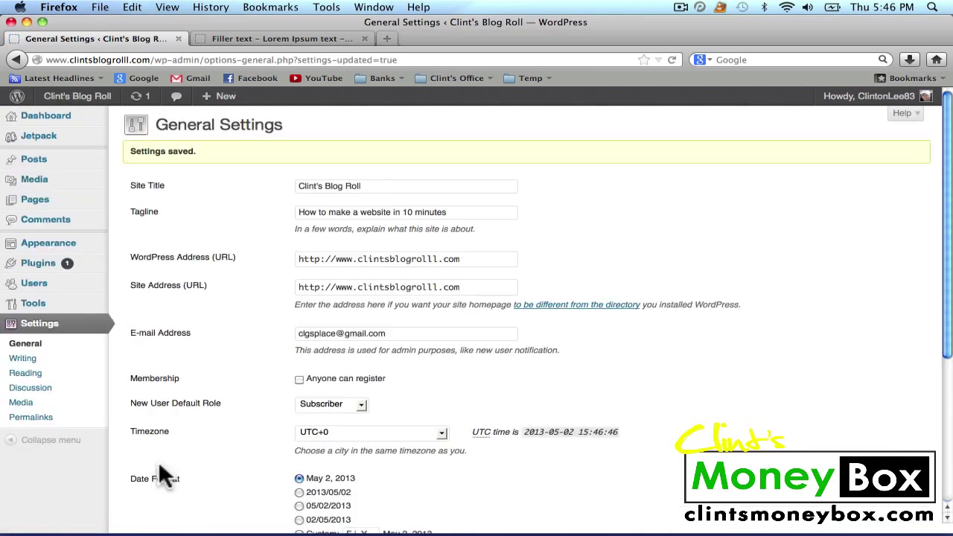
{"action": "mouse_move", "coordinate": [61, 170]}
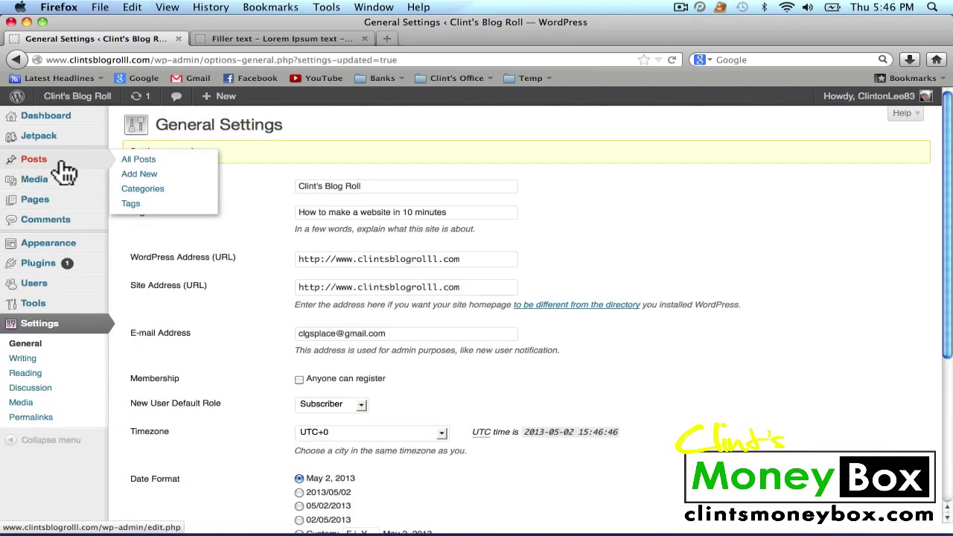
Open the default Hello World! post from the posts list for editing.
{"action": "left_click", "coordinate": [64, 164]}
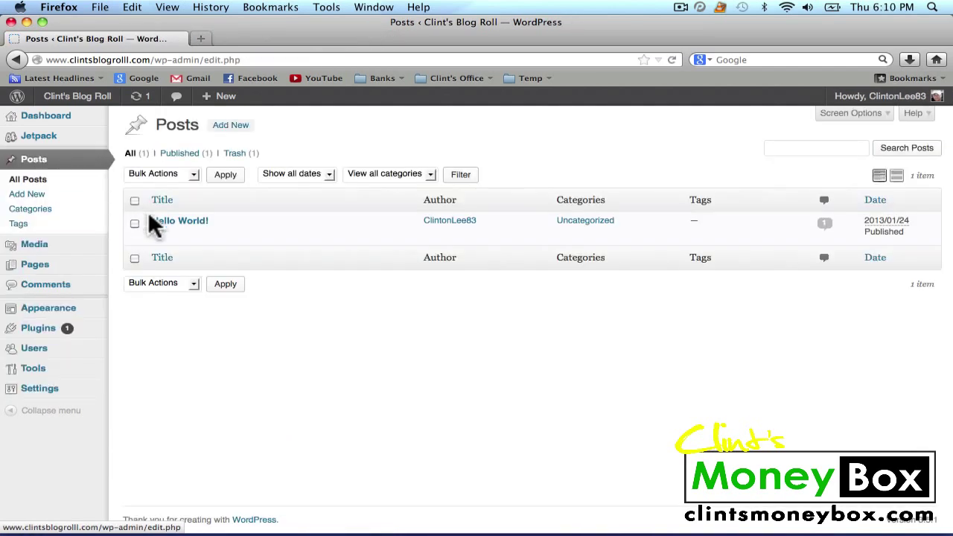
{"action": "mouse_move", "coordinate": [161, 233]}
{"action": "left_click", "coordinate": [160, 236]}
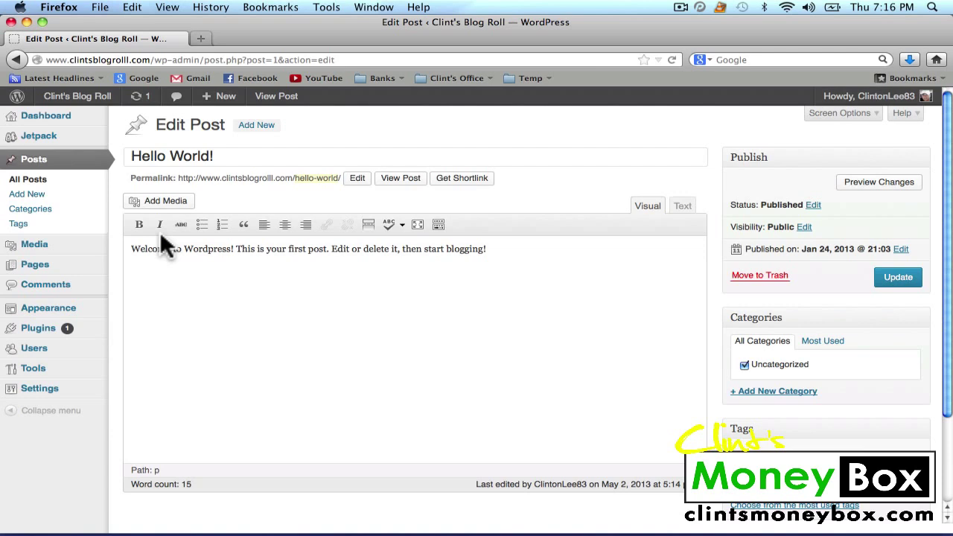
Retitle it 'My First Post', replace the body with 'This is my first post.' plus lorem ipsum, and update.
{"action": "left_click_drag", "start_coordinate": [228, 158], "coordinate": [131, 158]}
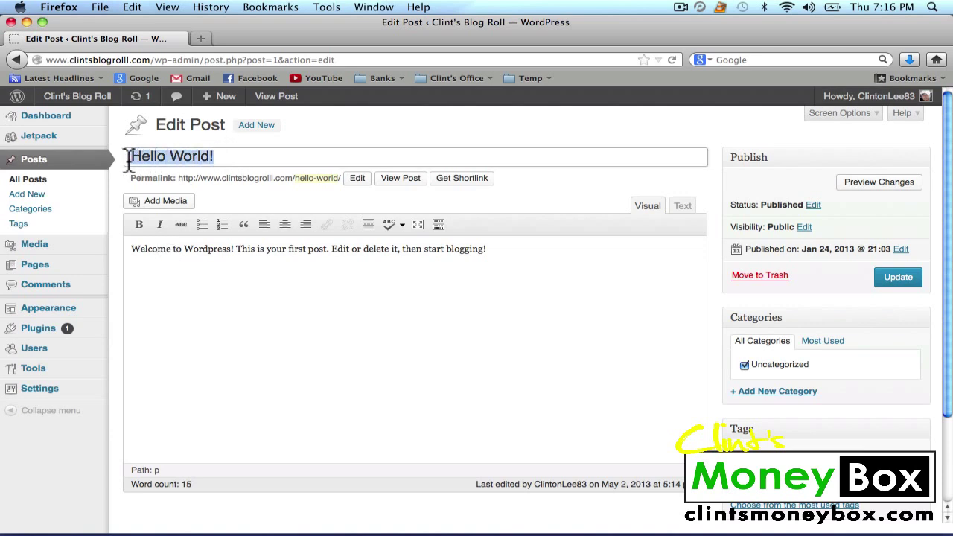
{"action": "type", "text": "My "}
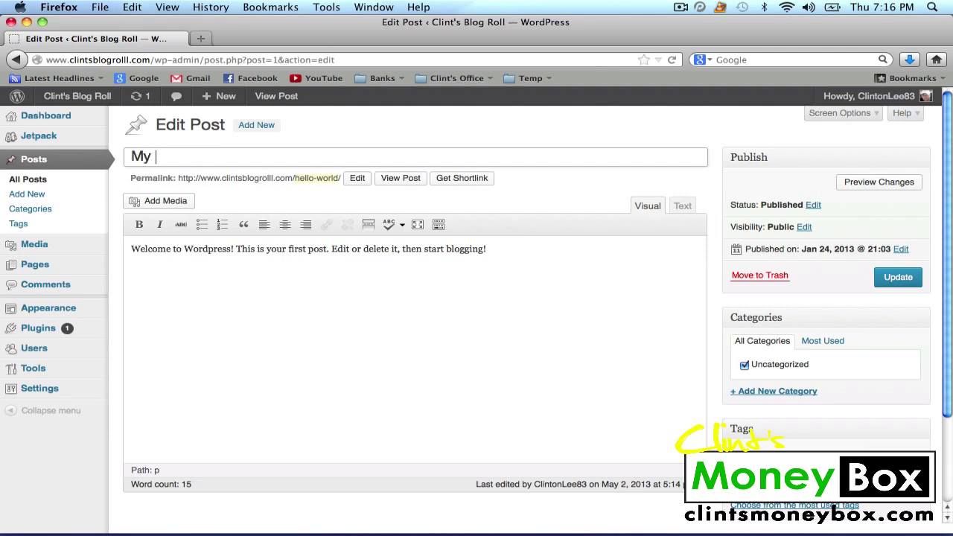
{"action": "type", "text": "First Post"}
{"action": "left_click", "coordinate": [493, 248]}
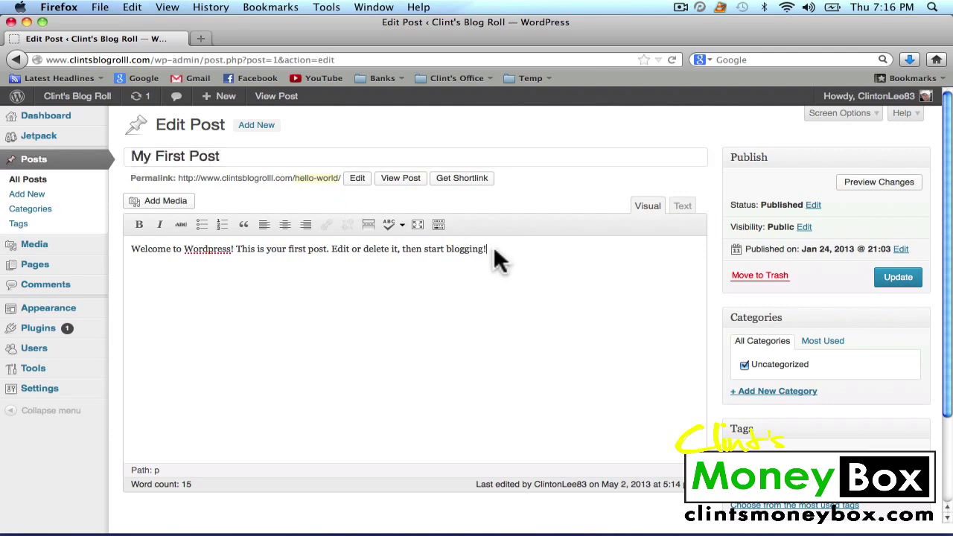
{"action": "key", "text": "super+a"}
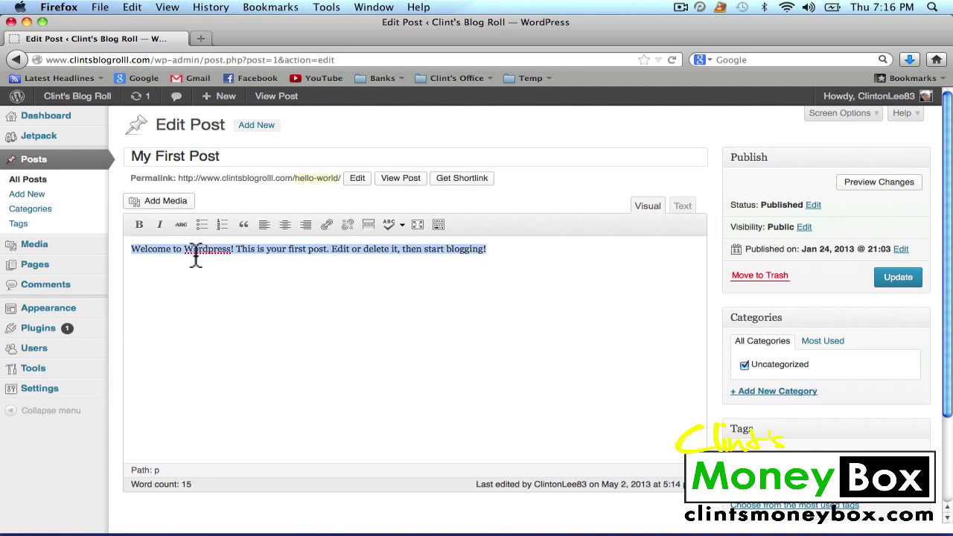
{"action": "type", "text": "This is "}
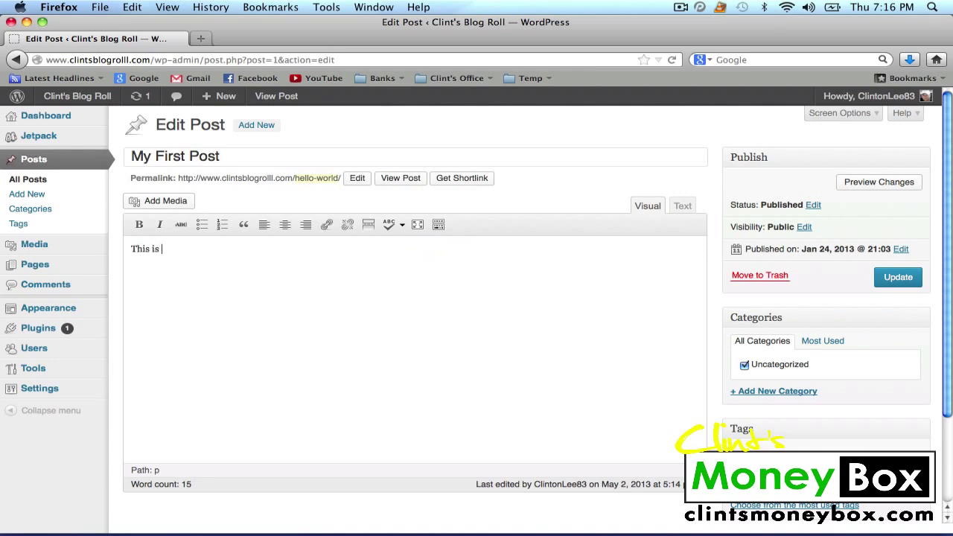
{"action": "type", "text": "my first p"}
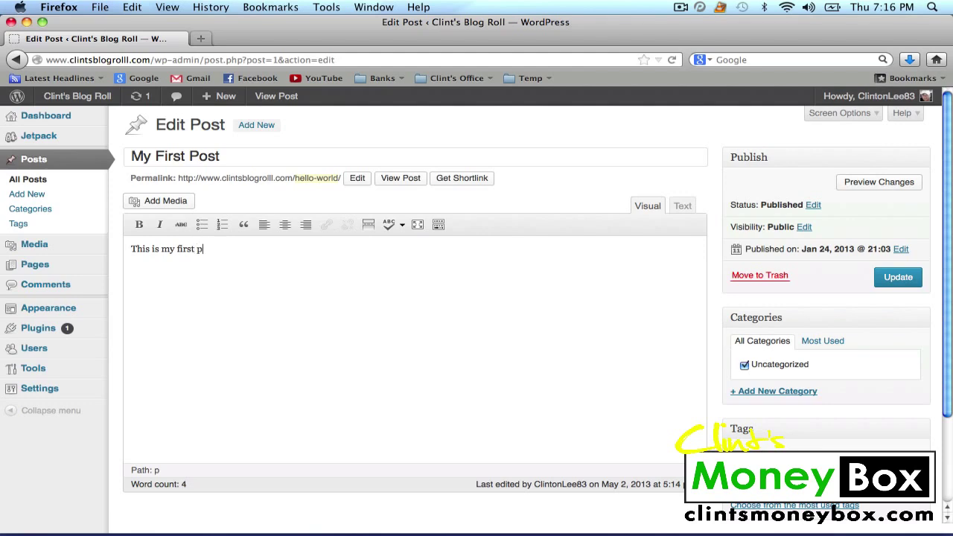
{"action": "type", "text": "ost."}
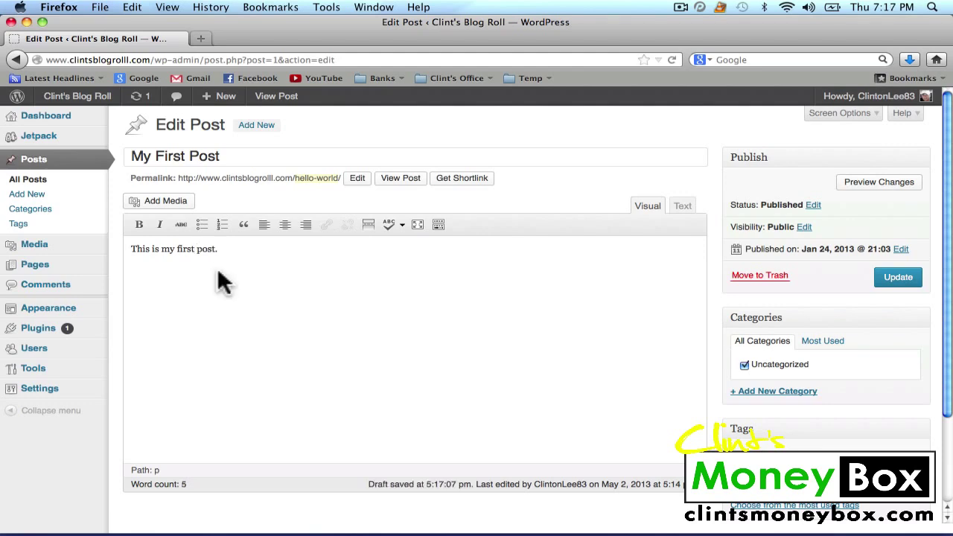
{"action": "key", "text": "super+v"}
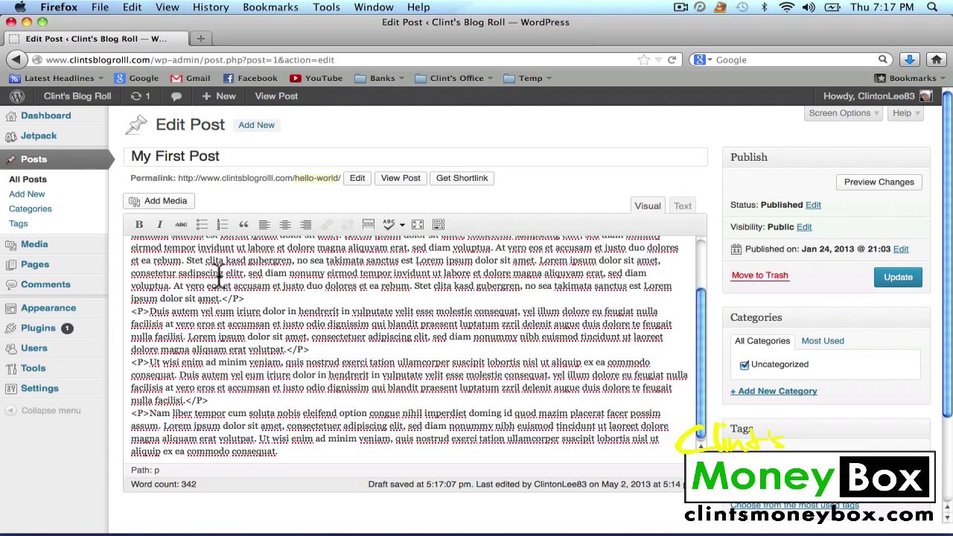
{"action": "scroll", "coordinate": [219, 276], "scroll_direction": "up", "scroll_amount": 3}
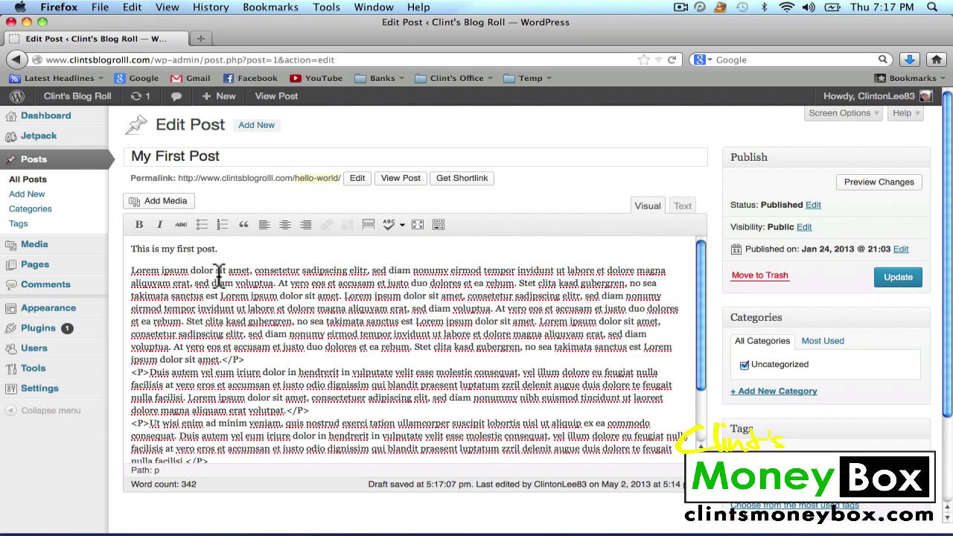
{"action": "left_click", "coordinate": [908, 289]}
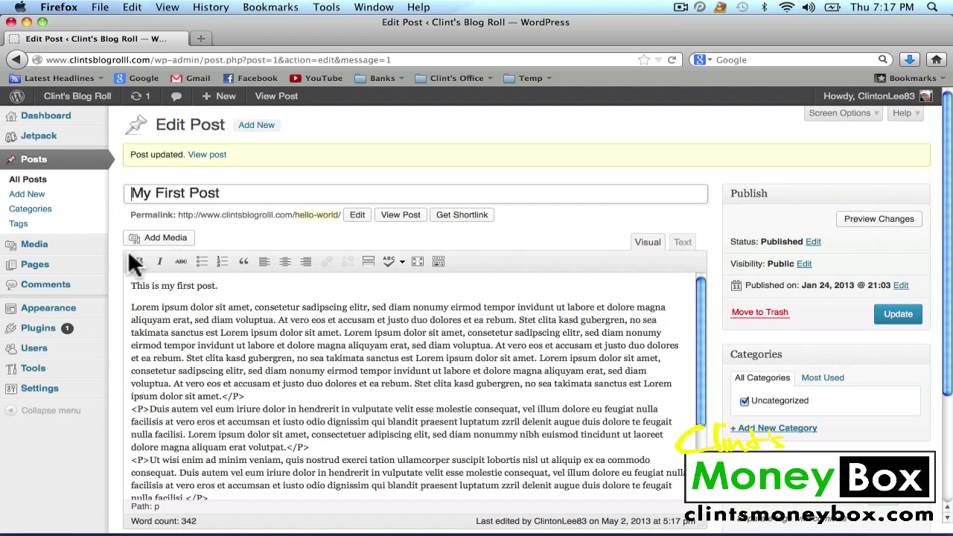
Open the Sample Page from All Pages for editing.
{"action": "mouse_move", "coordinate": [33, 274]}
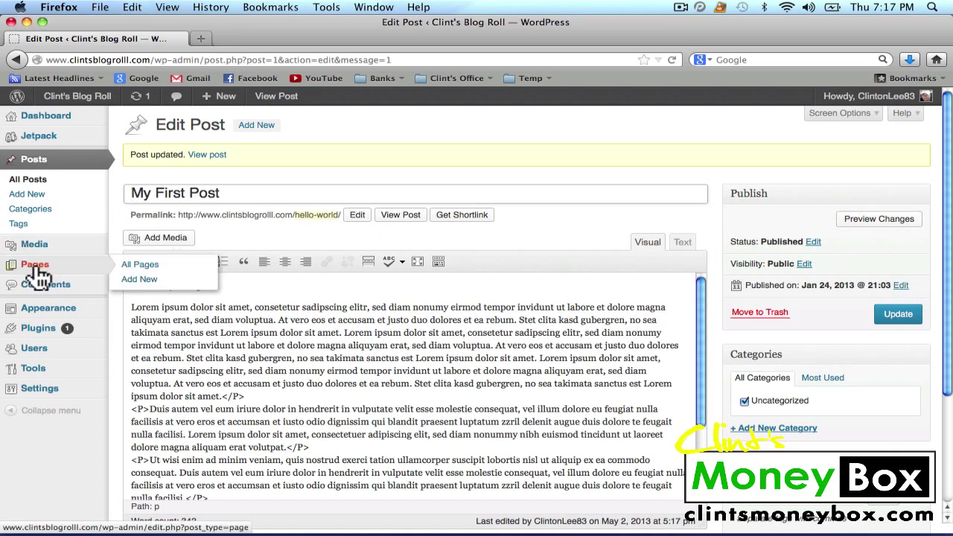
{"action": "left_click", "coordinate": [36, 270]}
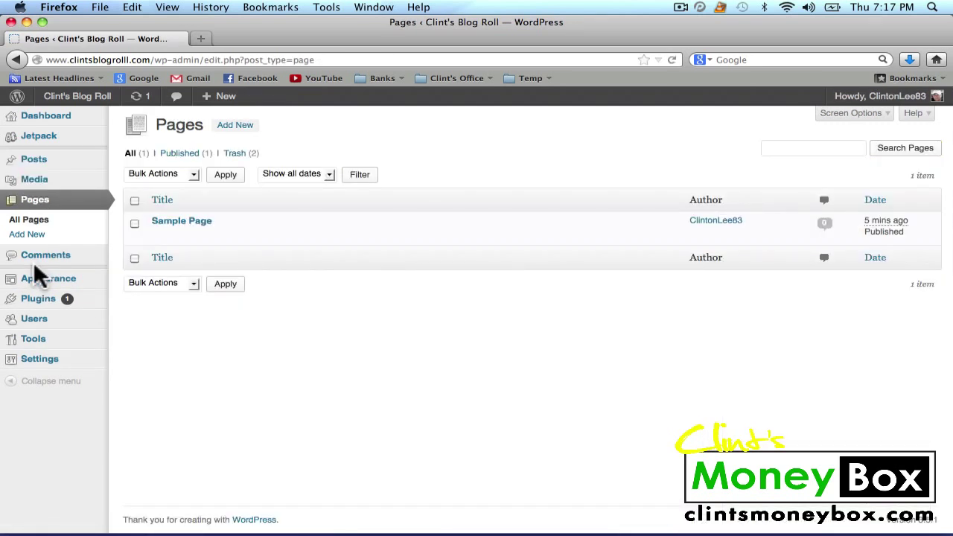
{"action": "mouse_move", "coordinate": [181, 246]}
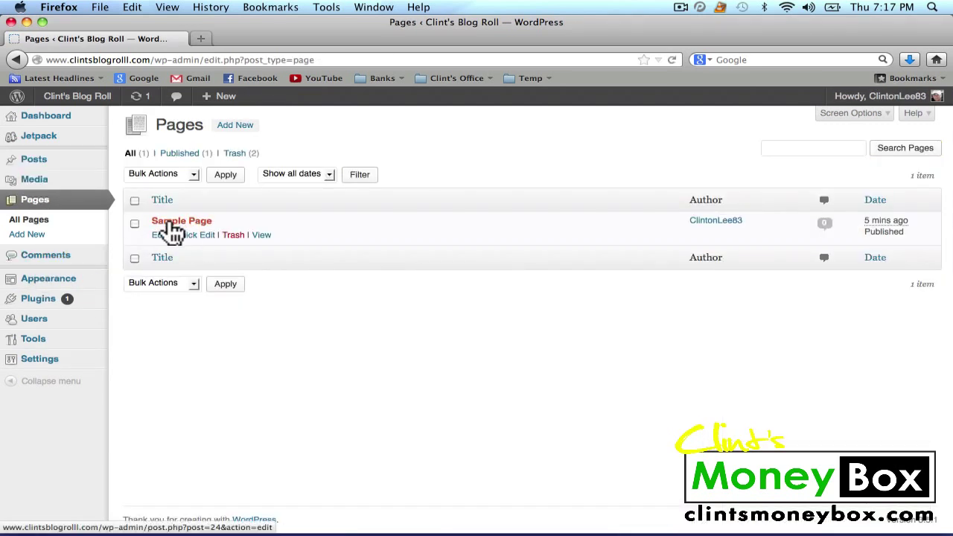
{"action": "left_click", "coordinate": [160, 235]}
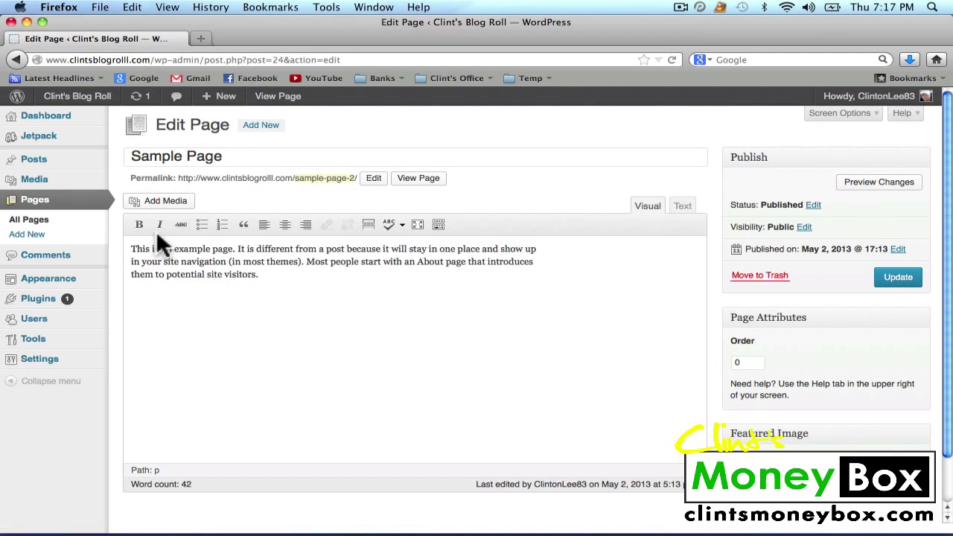
Retitle it 'About Me', replace the body with 'This is my about me page.' plus lorem ipsum, and update.
{"action": "left_click_drag", "start_coordinate": [227, 158], "coordinate": [112, 160]}
{"action": "type", "text": "About "}
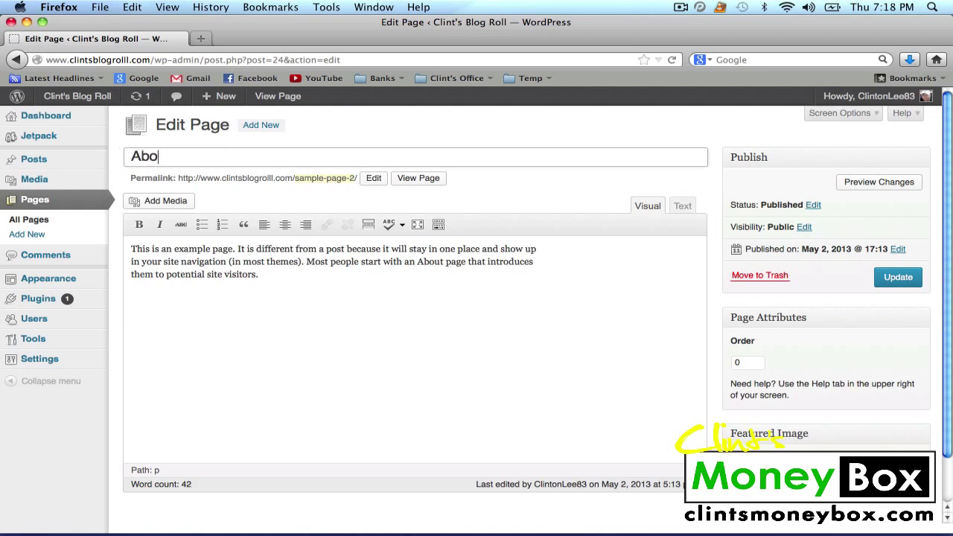
{"action": "type", "text": "Me"}
{"action": "left_click_drag", "start_coordinate": [133, 249], "coordinate": [350, 290]}
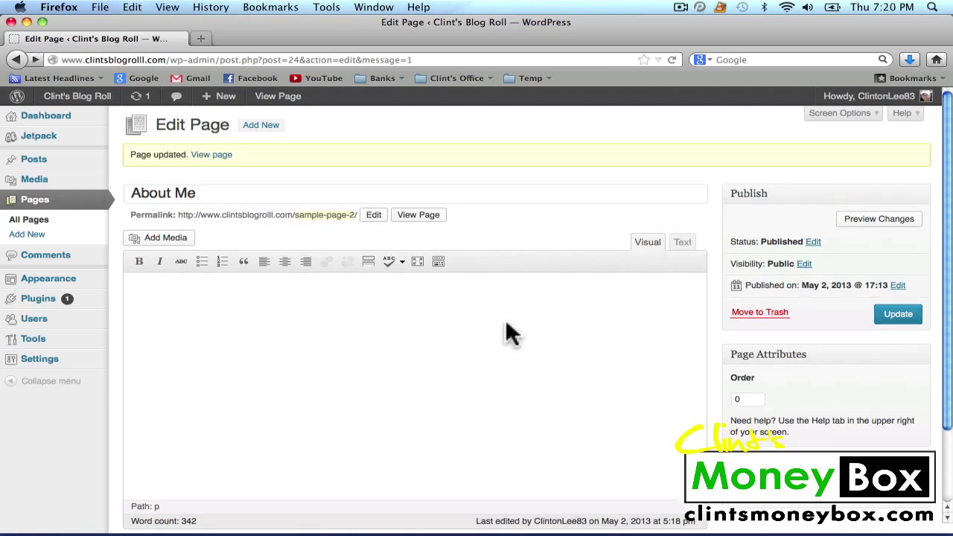
{"action": "type", "text": "This is my about me page."}
{"action": "key", "text": "Return"}
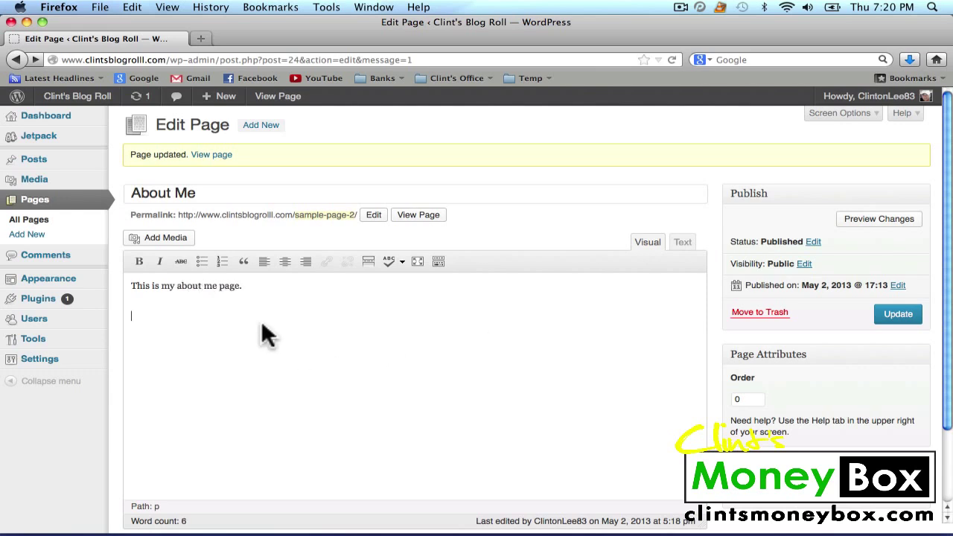
{"action": "key", "text": "super+v"}
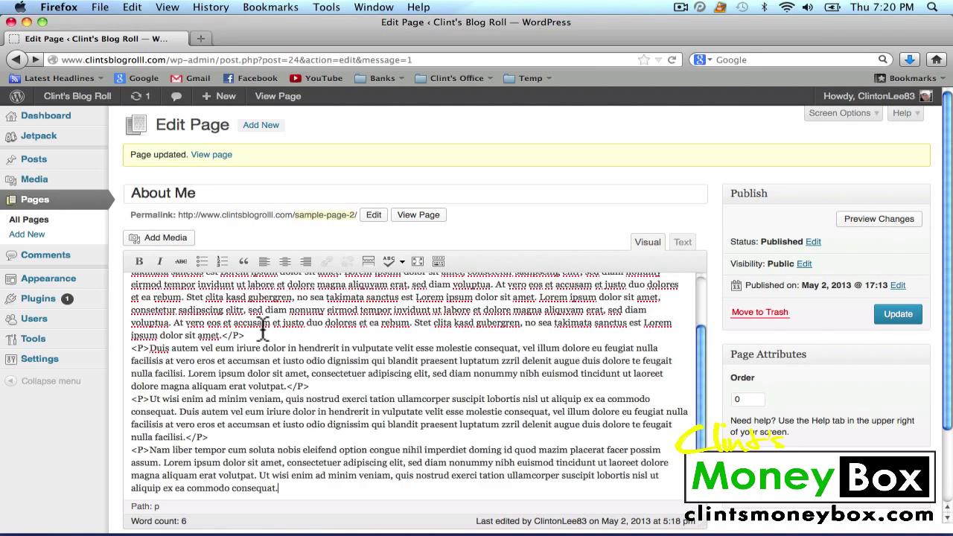
{"action": "scroll", "coordinate": [265, 330], "scroll_direction": "up", "scroll_amount": 2}
{"action": "left_click", "coordinate": [895, 313]}
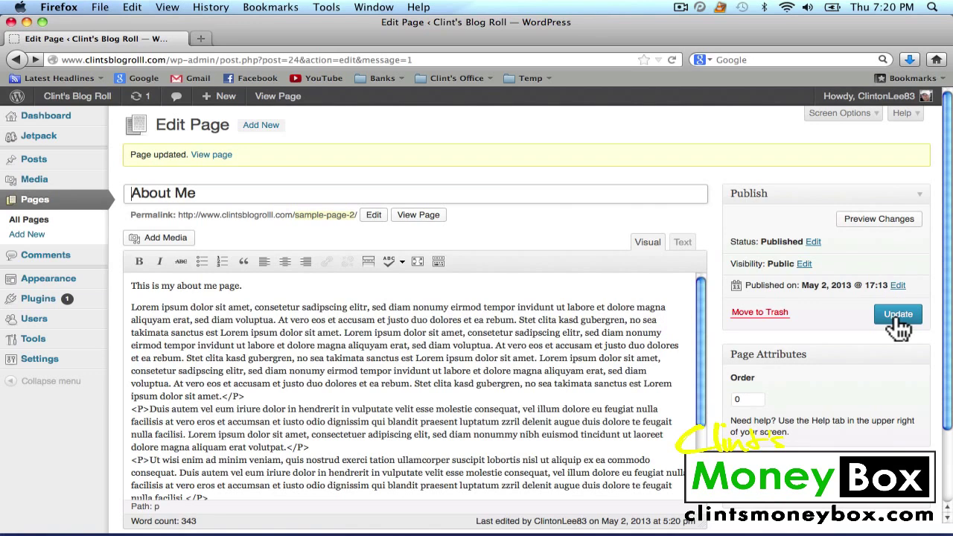
Publish a new 'Contact Me' page whose visual body holds the owner's name and e-mail address.
{"action": "left_click", "coordinate": [262, 128]}
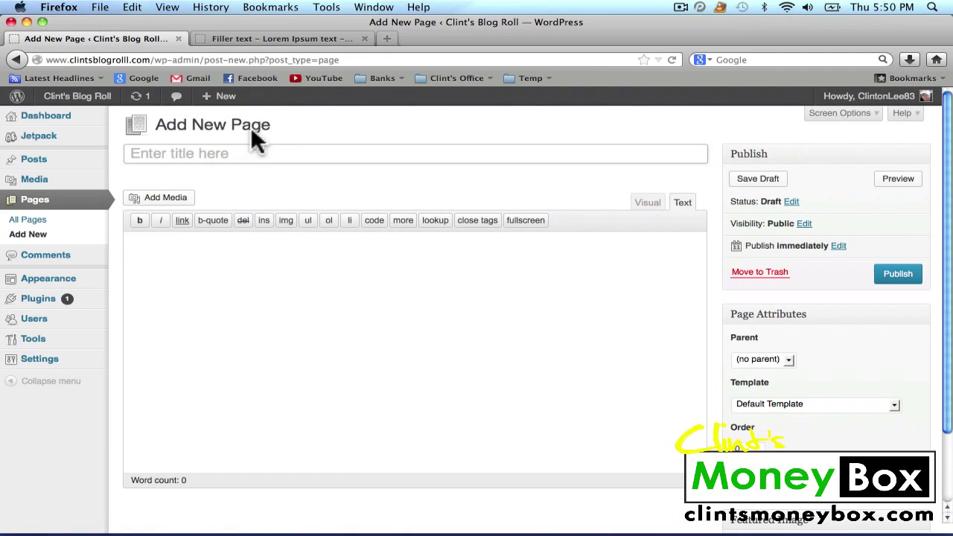
{"action": "left_click", "coordinate": [213, 153]}
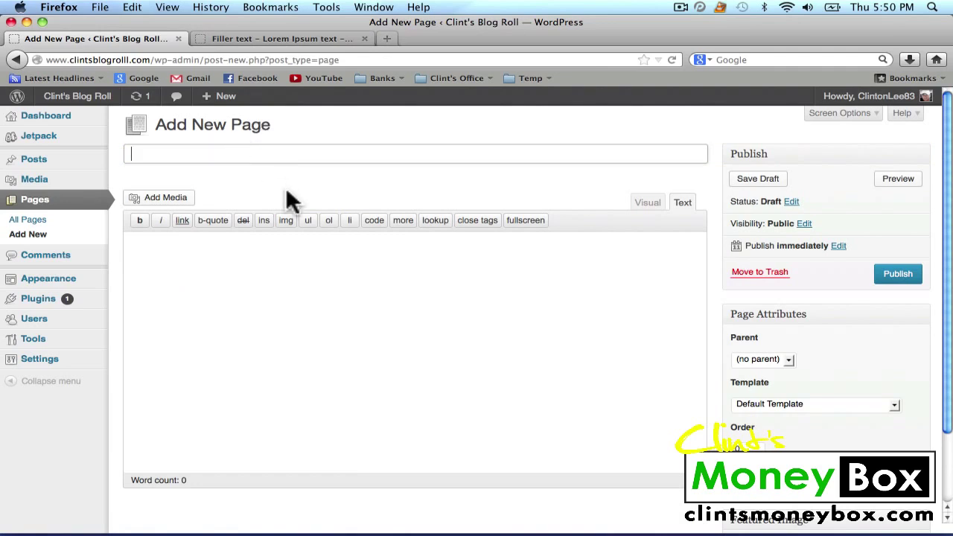
{"action": "type", "text": "Contact Me"}
{"action": "left_click", "coordinate": [287, 268]}
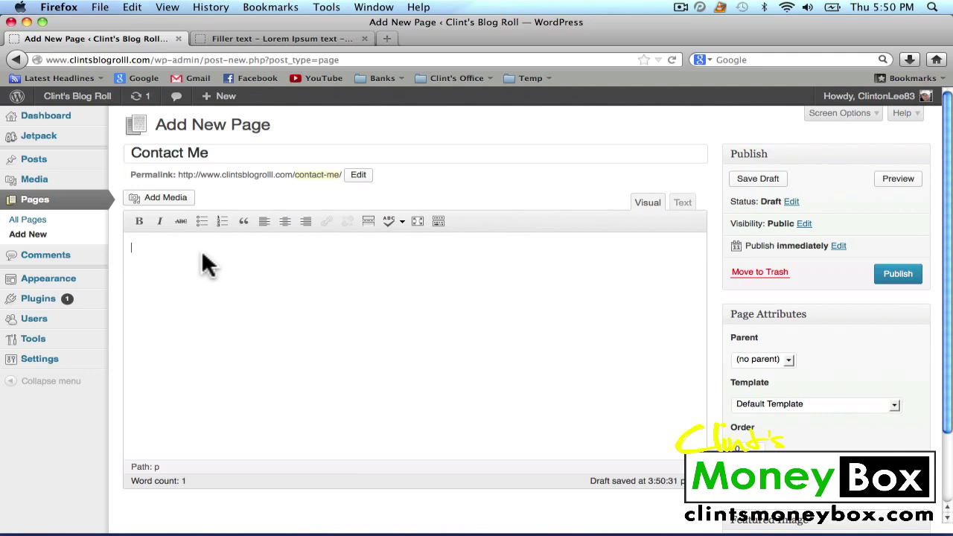
{"action": "type", "text": "Clint Go"}
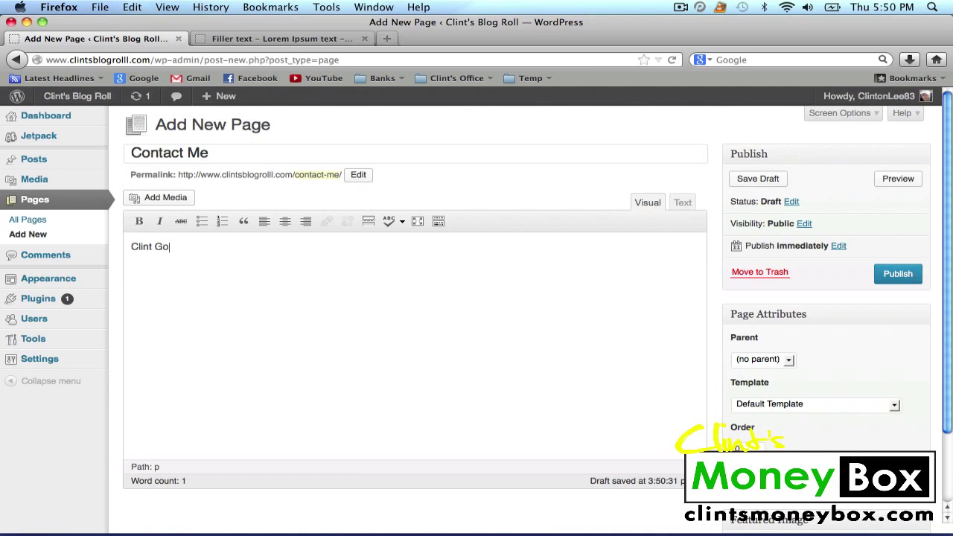
{"action": "type", "text": "rman "}
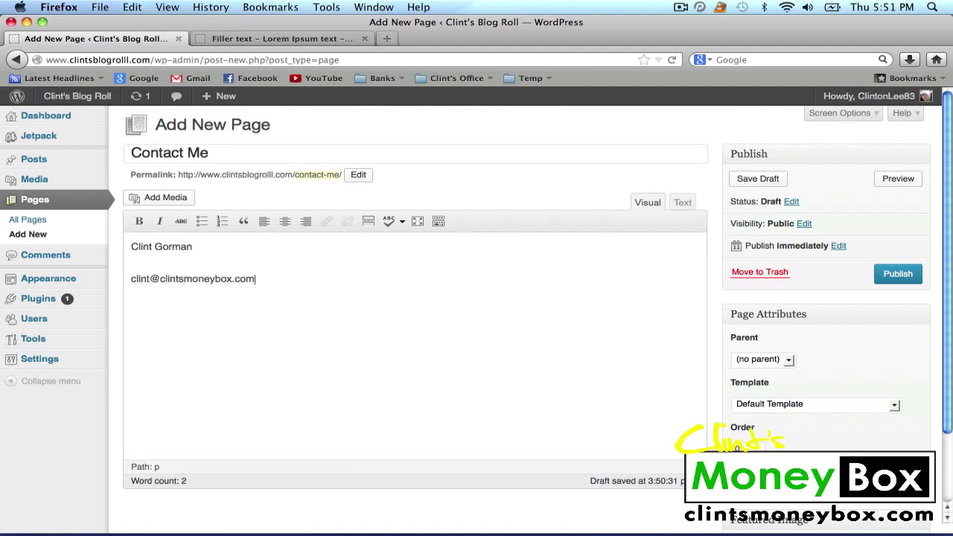
{"action": "left_click", "coordinate": [909, 288]}
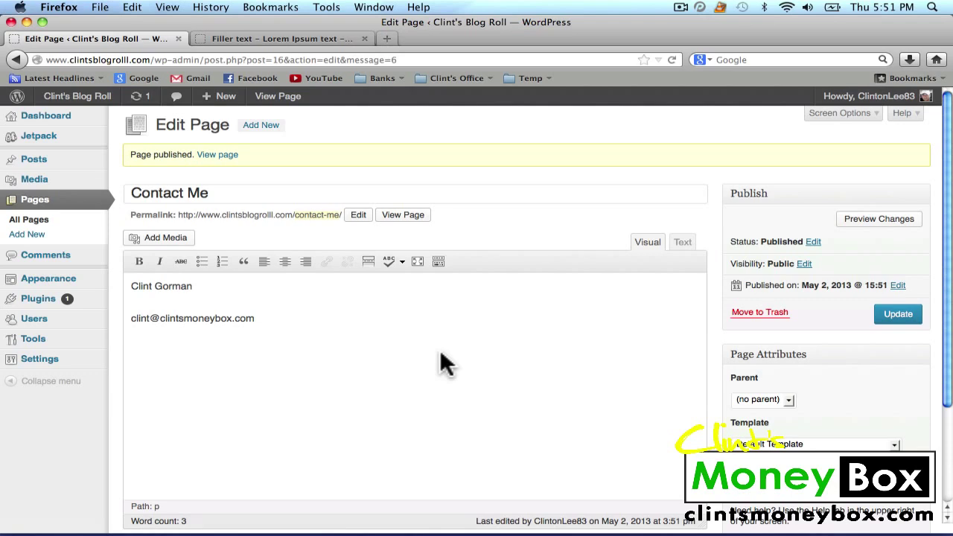
Go to Appearance > Widgets to view available widgets and the Main Sidebar.
{"action": "mouse_move", "coordinate": [46, 292]}
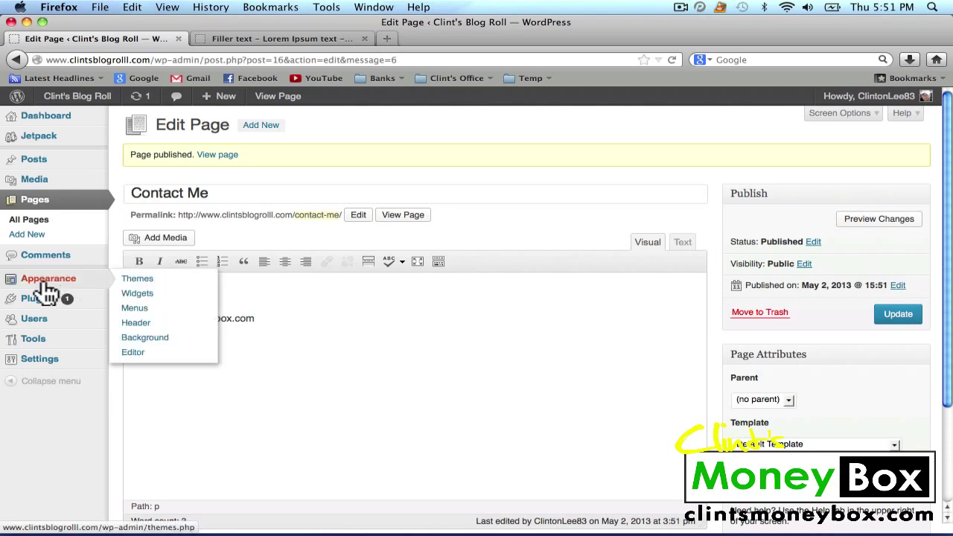
{"action": "left_click", "coordinate": [138, 294]}
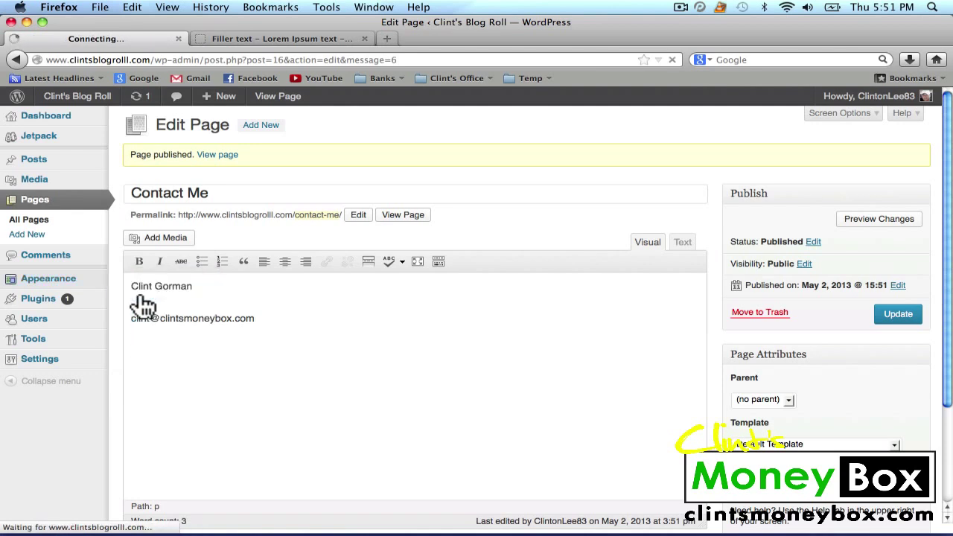
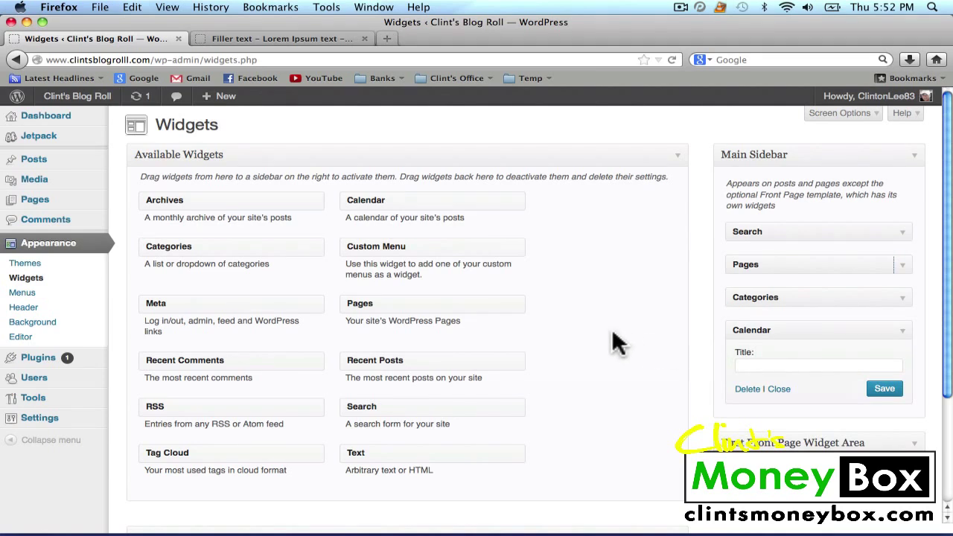
Search the theme directory for 'liquorice', then install and activate Liquorice 2.2.
{"action": "left_click", "coordinate": [66, 251]}
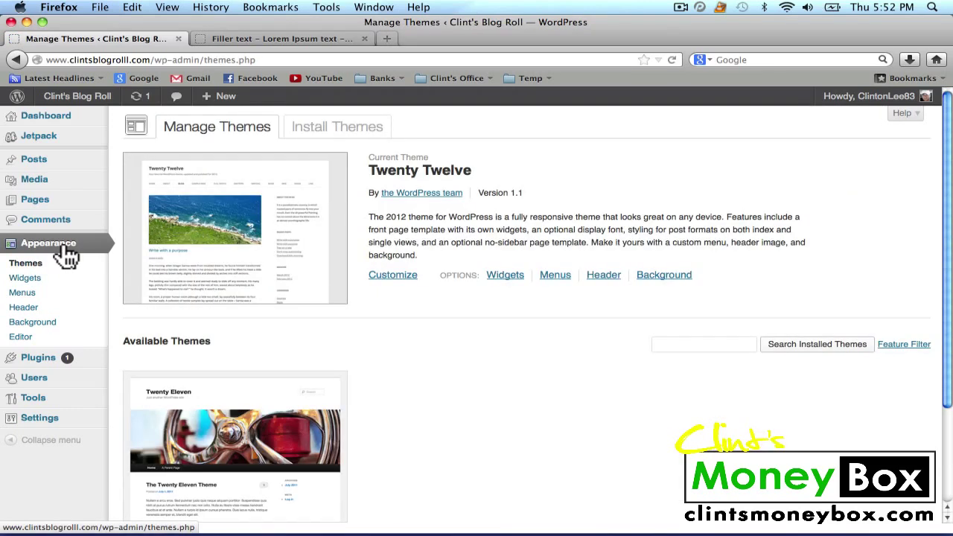
{"action": "left_click", "coordinate": [327, 134]}
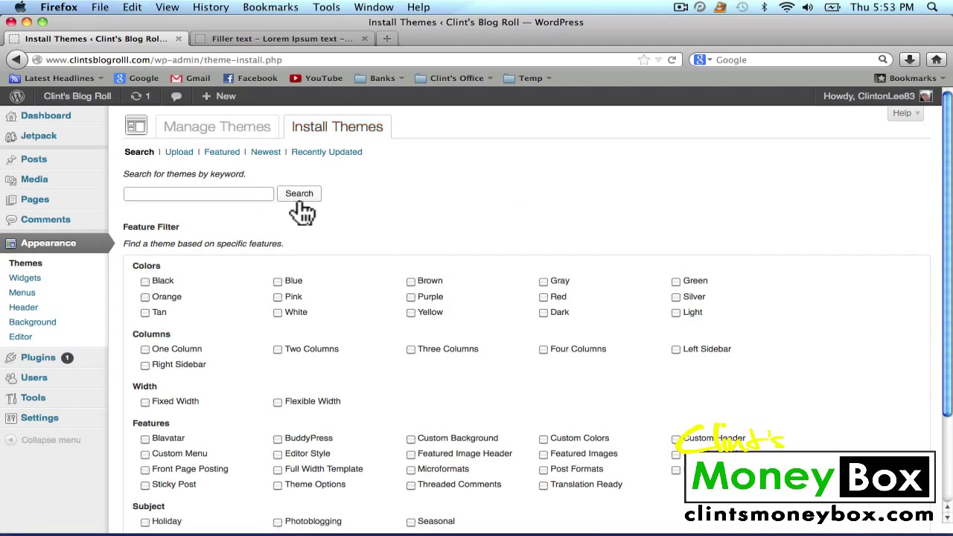
{"action": "left_click", "coordinate": [245, 195]}
{"action": "type", "text": "l"}
{"action": "type", "text": "iq"}
{"action": "type", "text": "uorice"}
{"action": "key", "text": "Return"}
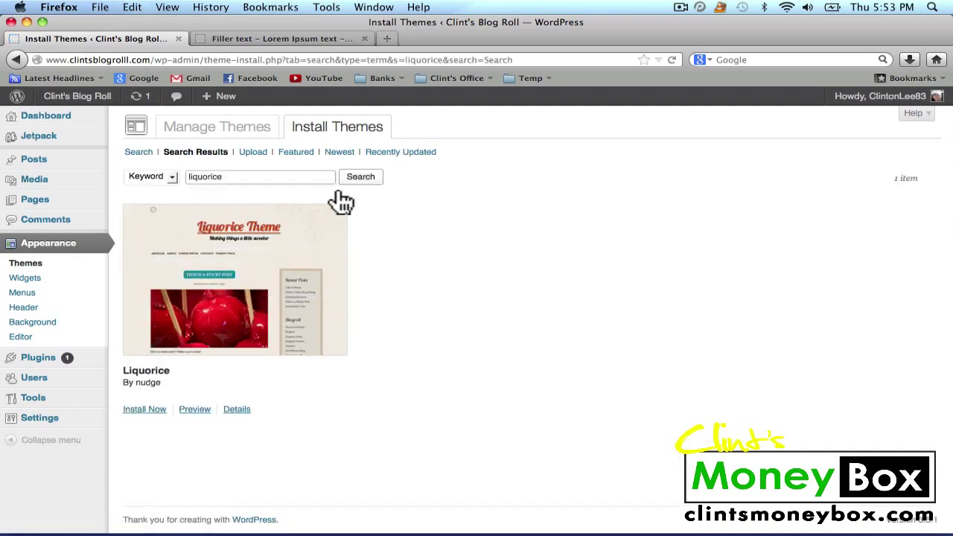
{"action": "left_click", "coordinate": [143, 410]}
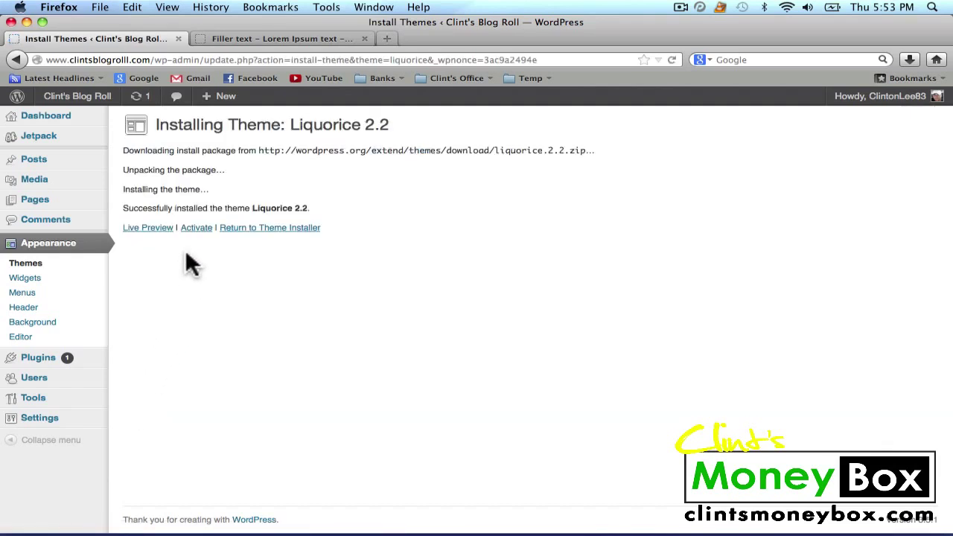
{"action": "left_click", "coordinate": [196, 227]}
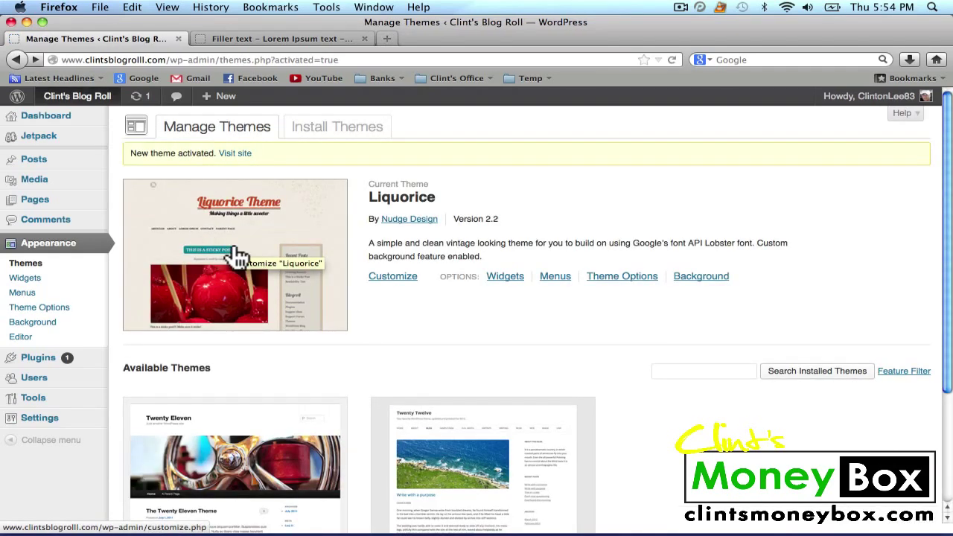
Visit the live Clint's Blog Roll home page and look over its Liquorice styling.
{"action": "left_click", "coordinate": [81, 104]}
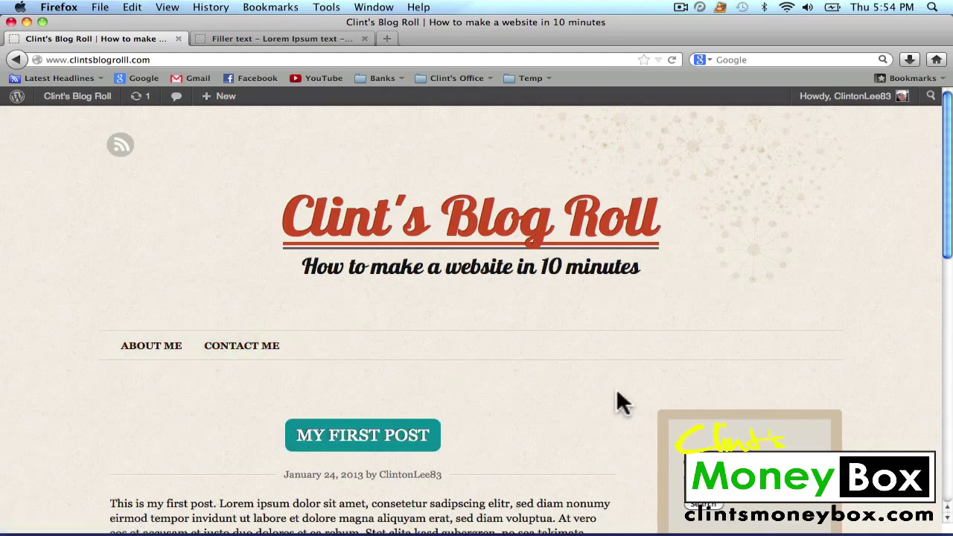
{"action": "scroll", "coordinate": [617, 400], "scroll_direction": "down", "scroll_amount": 5}
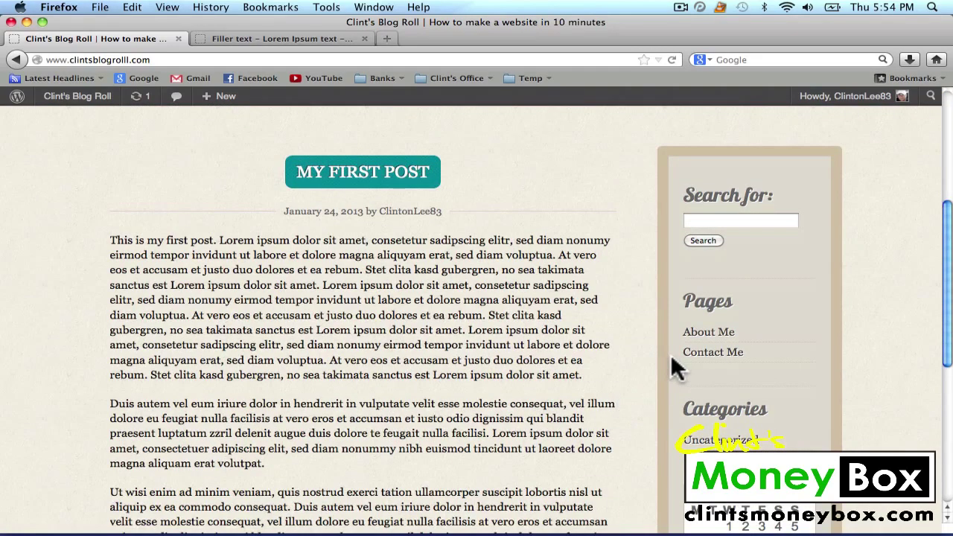
{"action": "scroll", "coordinate": [791, 231], "scroll_direction": "down", "scroll_amount": 2}
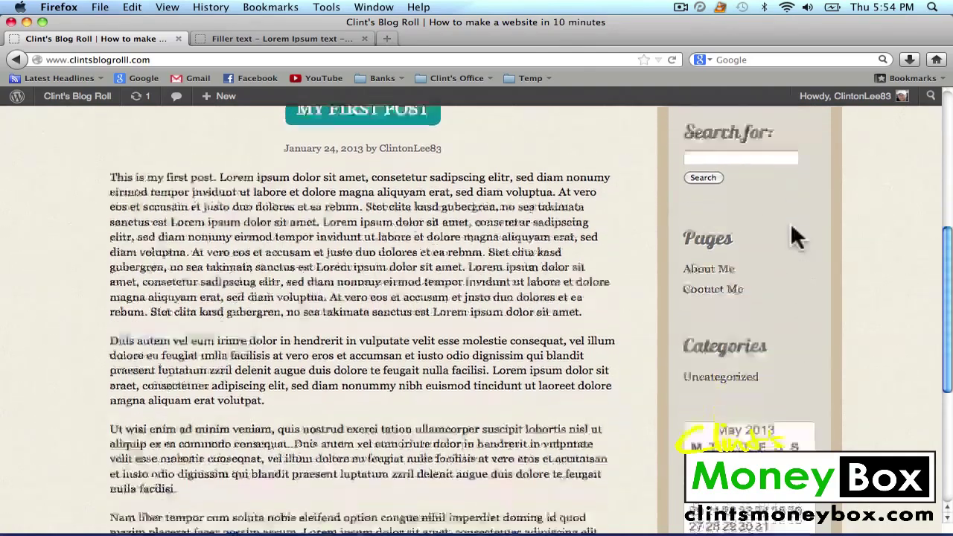
{"action": "scroll", "coordinate": [793, 232], "scroll_direction": "up", "scroll_amount": 5}
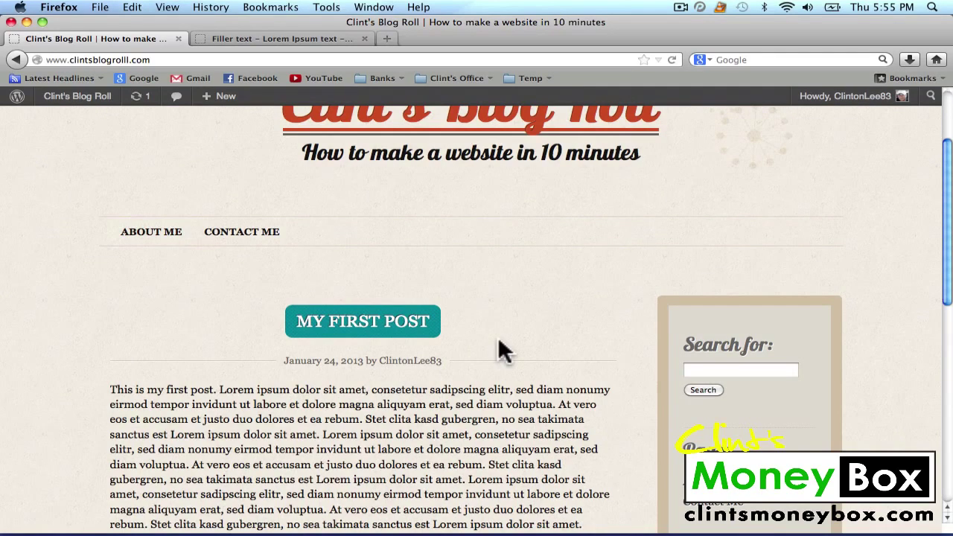
View the About Me and Contact Me pages in the new Liquorice theme.
{"action": "left_click", "coordinate": [151, 237]}
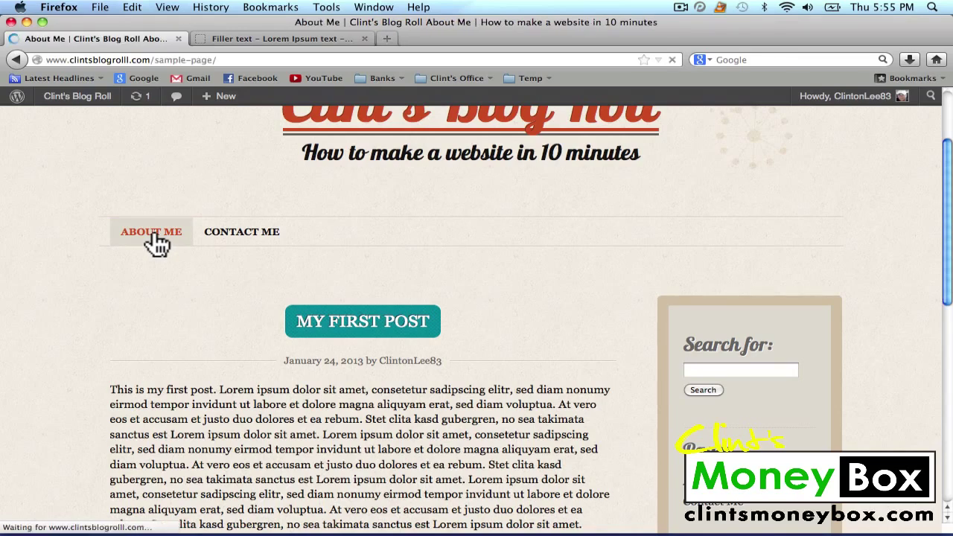
{"action": "scroll", "coordinate": [283, 231], "scroll_direction": "down", "scroll_amount": 5}
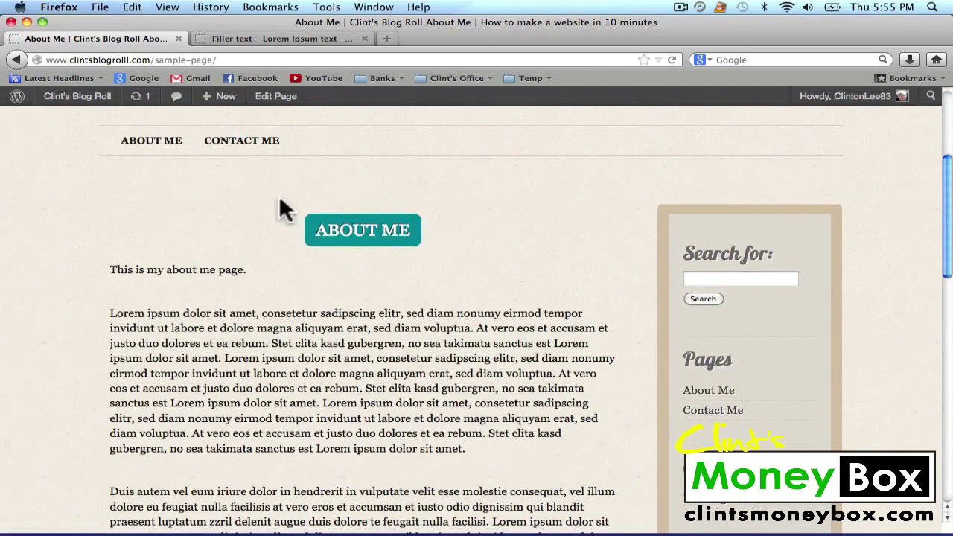
{"action": "left_click", "coordinate": [252, 149]}
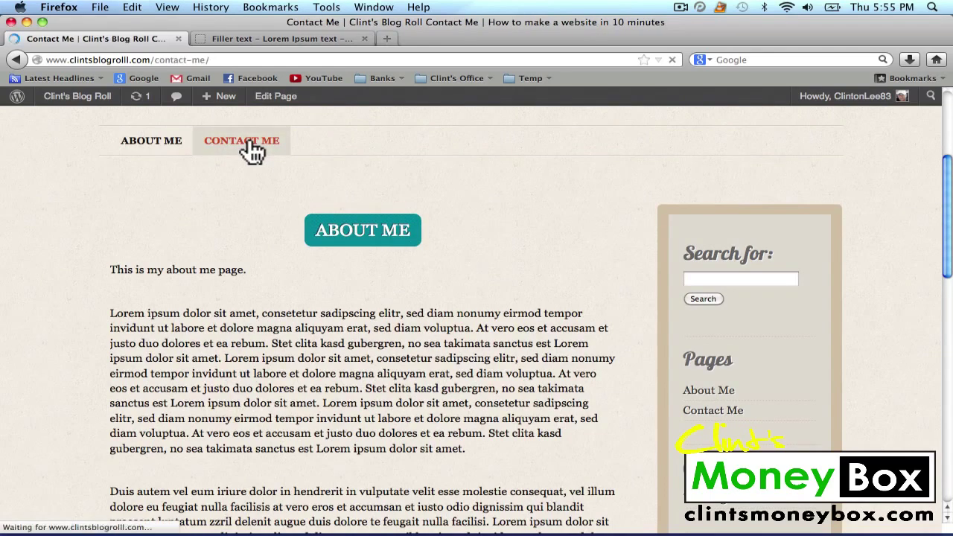
{"action": "scroll", "coordinate": [638, 373], "scroll_direction": "down", "scroll_amount": 5}
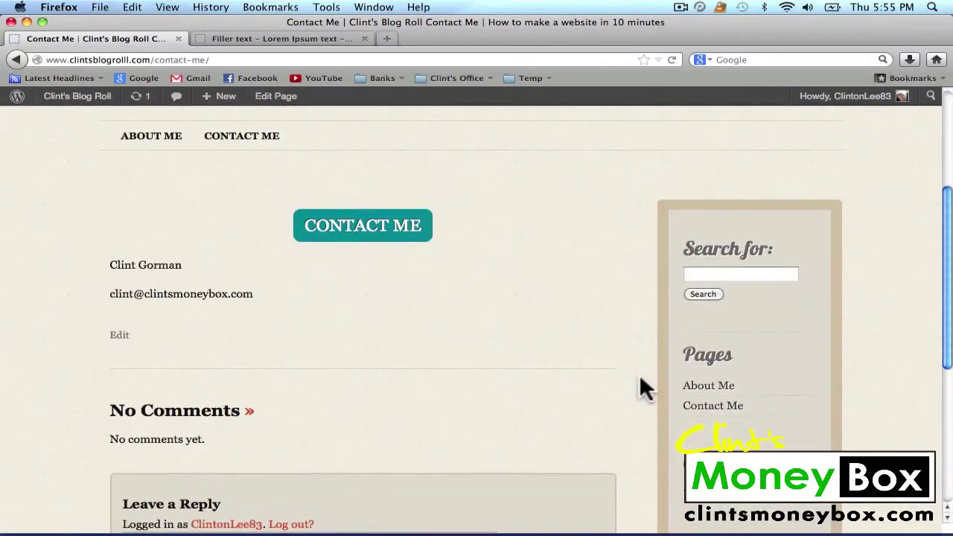
{"action": "scroll", "coordinate": [640, 378], "scroll_direction": "up", "scroll_amount": 5}
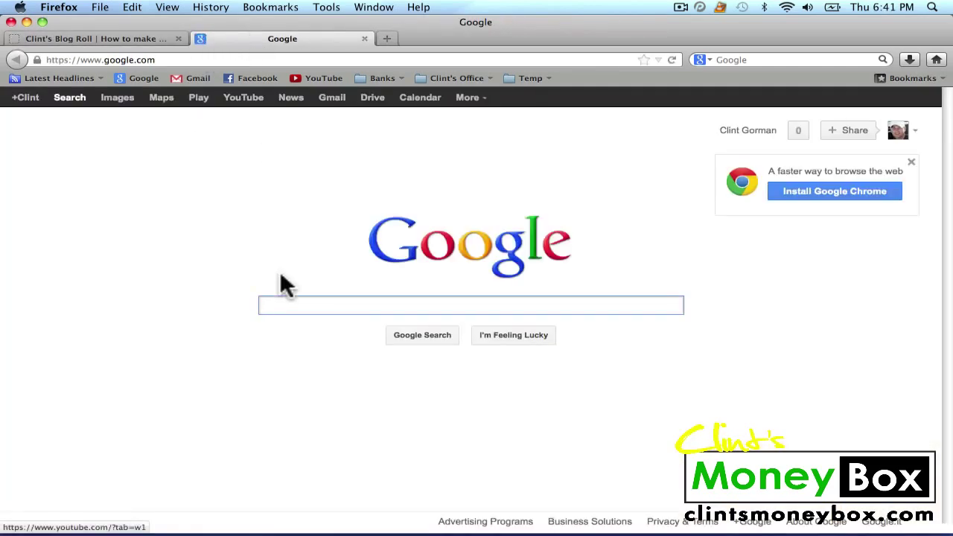
Google 'free wordpress themes' and browse the image results.
{"action": "type", "text": "fr"}
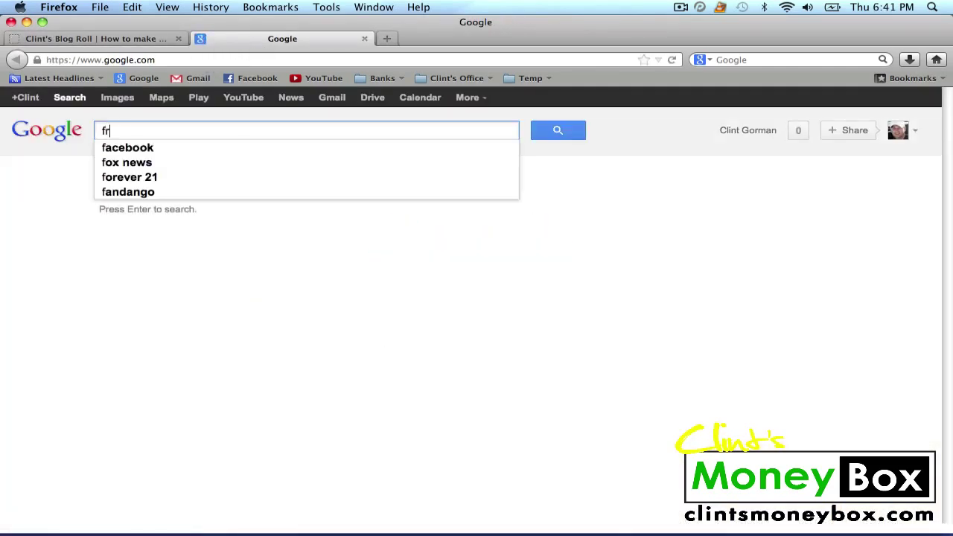
{"action": "type", "text": "ee wordpress themes"}
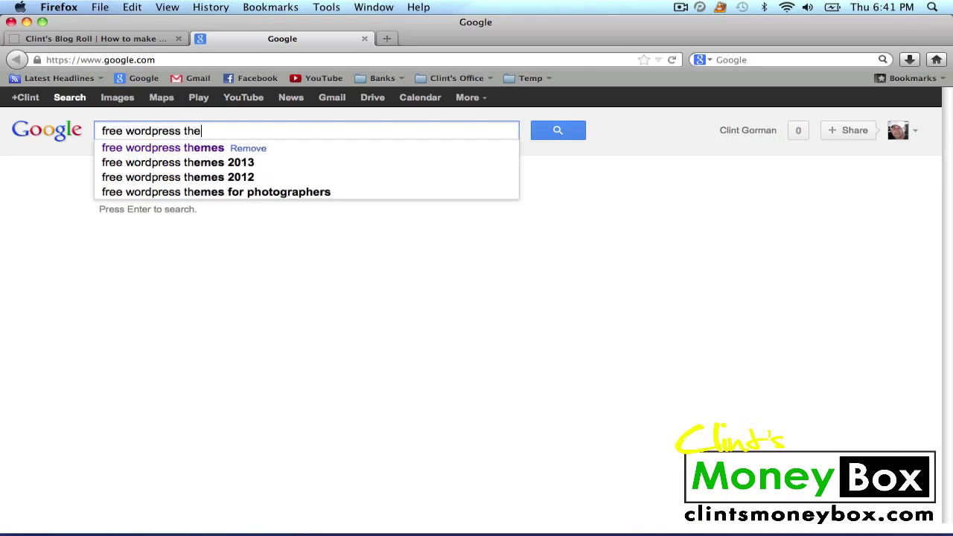
{"action": "left_click", "coordinate": [556, 129]}
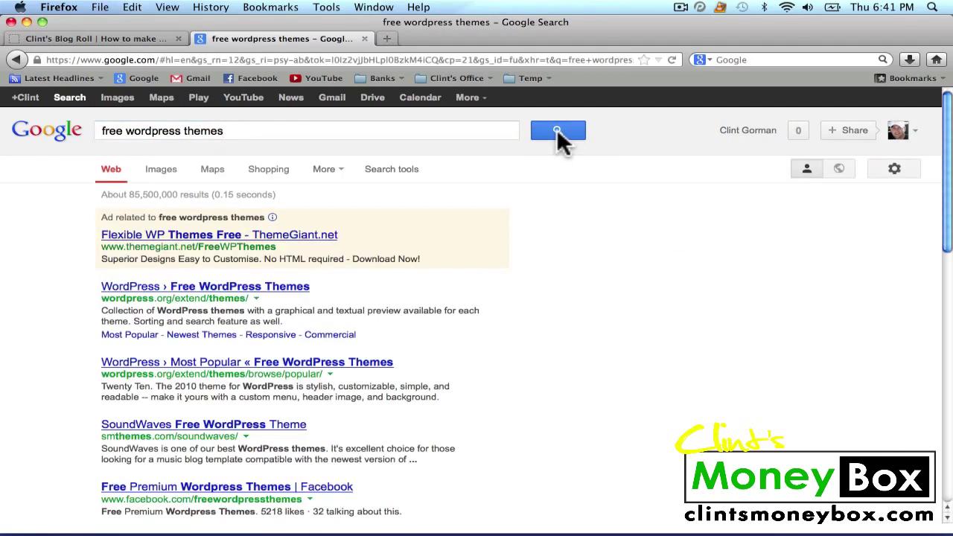
{"action": "left_click", "coordinate": [123, 102]}
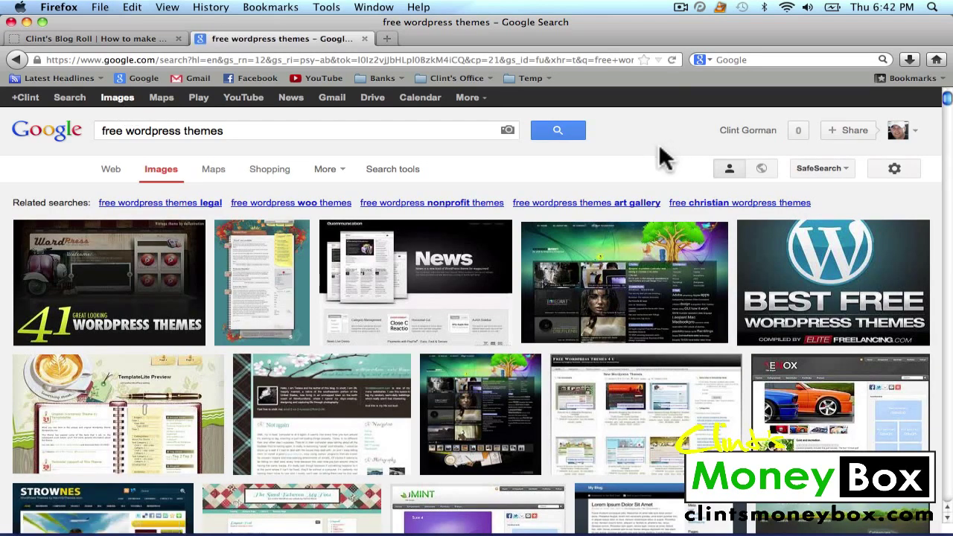
{"action": "scroll", "coordinate": [658, 149], "scroll_direction": "down", "scroll_amount": 5}
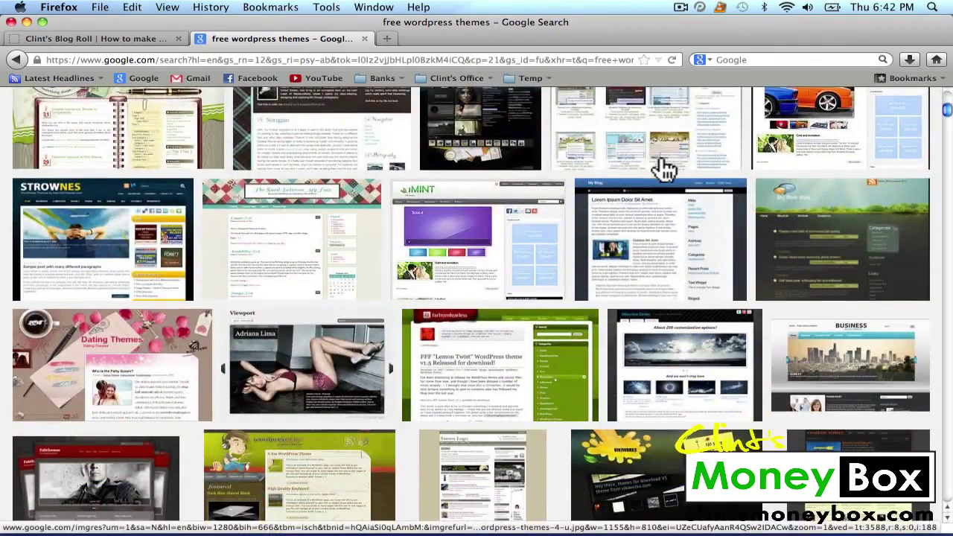
{"action": "scroll", "coordinate": [662, 169], "scroll_direction": "down", "scroll_amount": 3}
Follow the dark forest theme image to its article and open the DarkForest download page.
{"action": "left_click", "coordinate": [828, 155]}
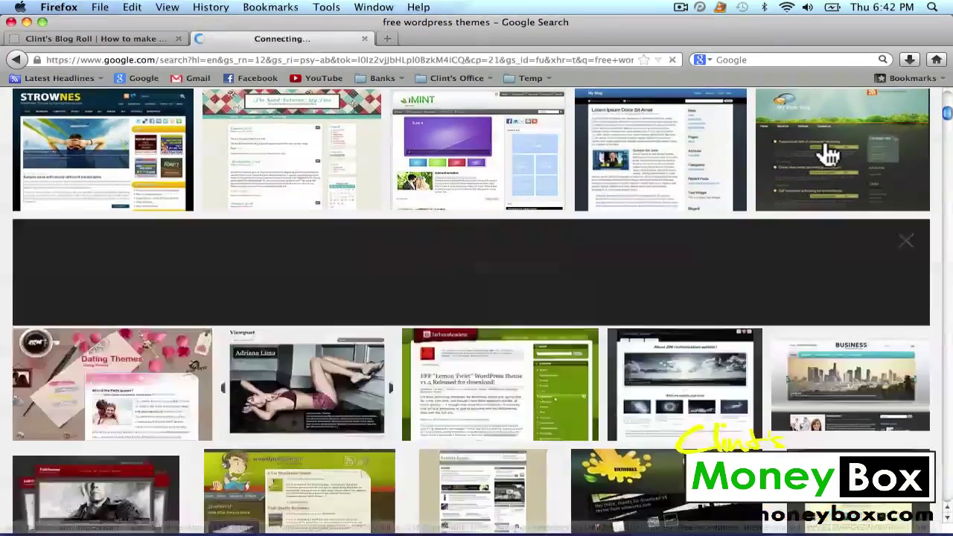
{"action": "left_click", "coordinate": [627, 316]}
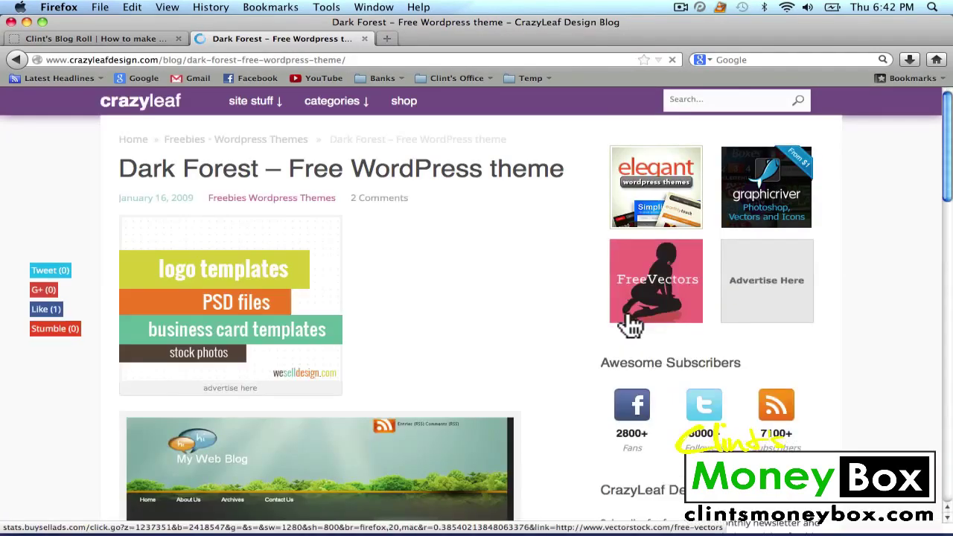
{"action": "scroll", "coordinate": [527, 309], "scroll_direction": "down", "scroll_amount": 1}
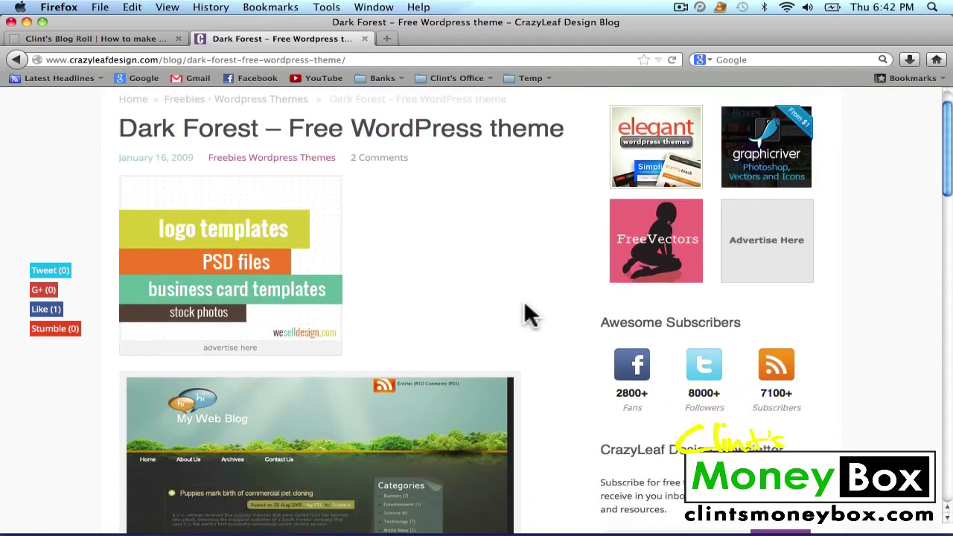
{"action": "scroll", "coordinate": [525, 305], "scroll_direction": "down", "scroll_amount": 5}
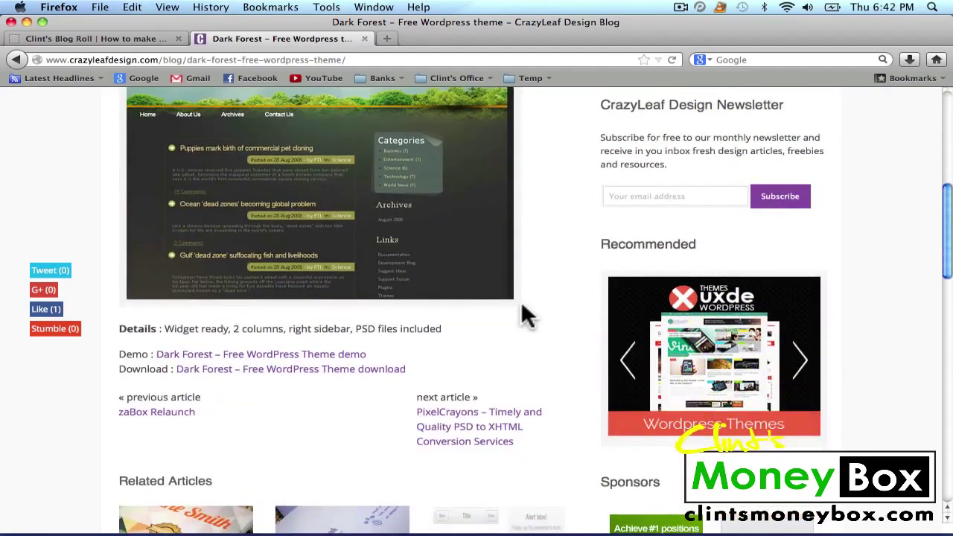
{"action": "left_click", "coordinate": [328, 372]}
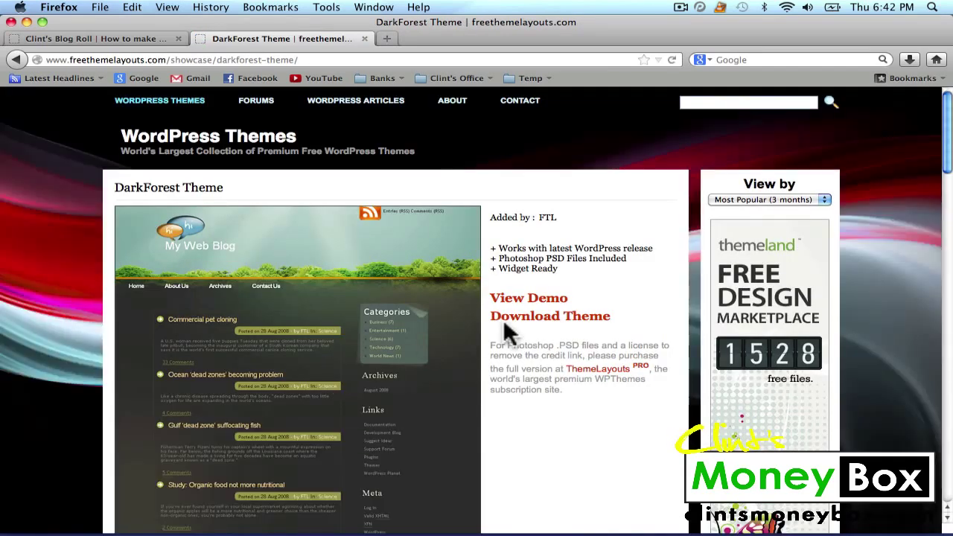
Save the DarkForest theme as darkforest.zip and return to the Clint's Blog Roll tab.
{"action": "left_click", "coordinate": [532, 322]}
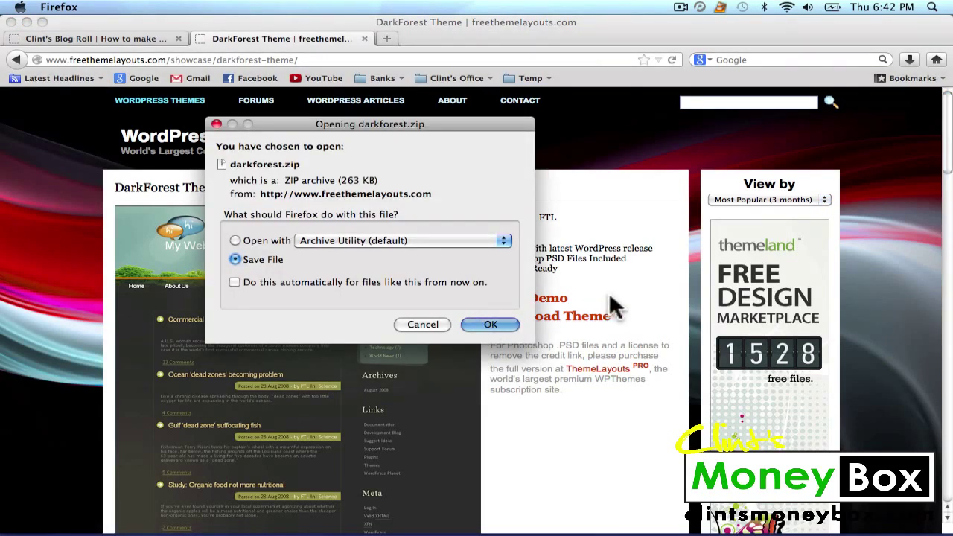
{"action": "key", "text": "Return"}
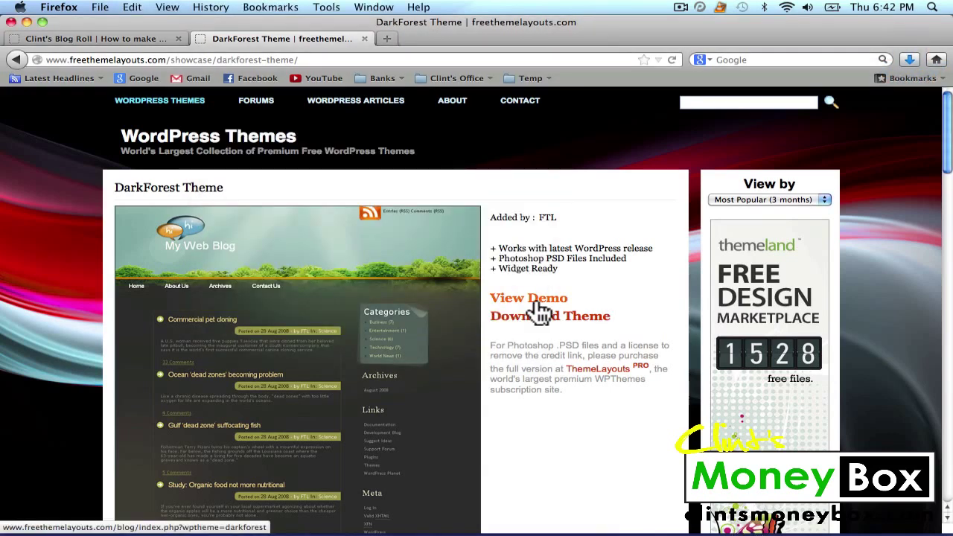
{"action": "left_click", "coordinate": [57, 32]}
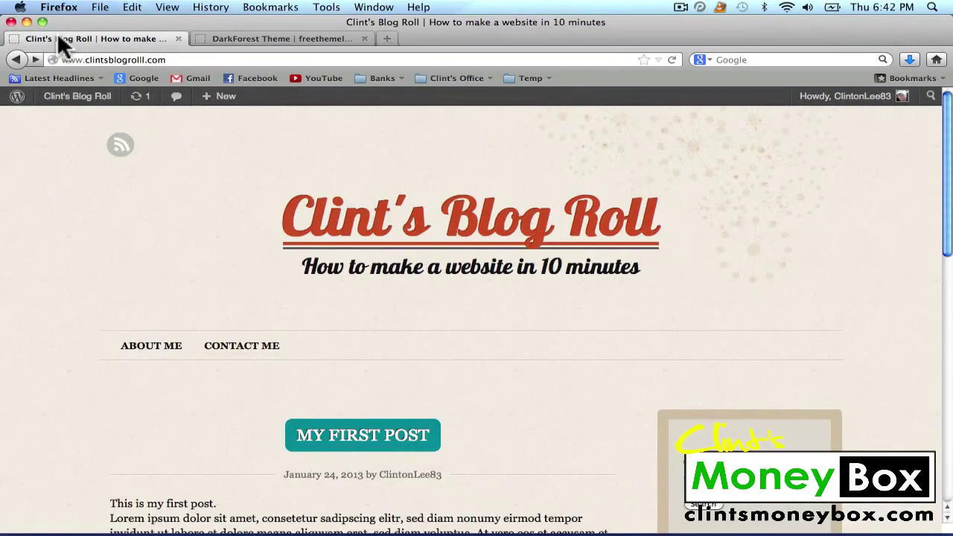
In the theme Upload form, choose textured-blue-black.zip from the Desktop as the file to install.
{"action": "left_click", "coordinate": [71, 104]}
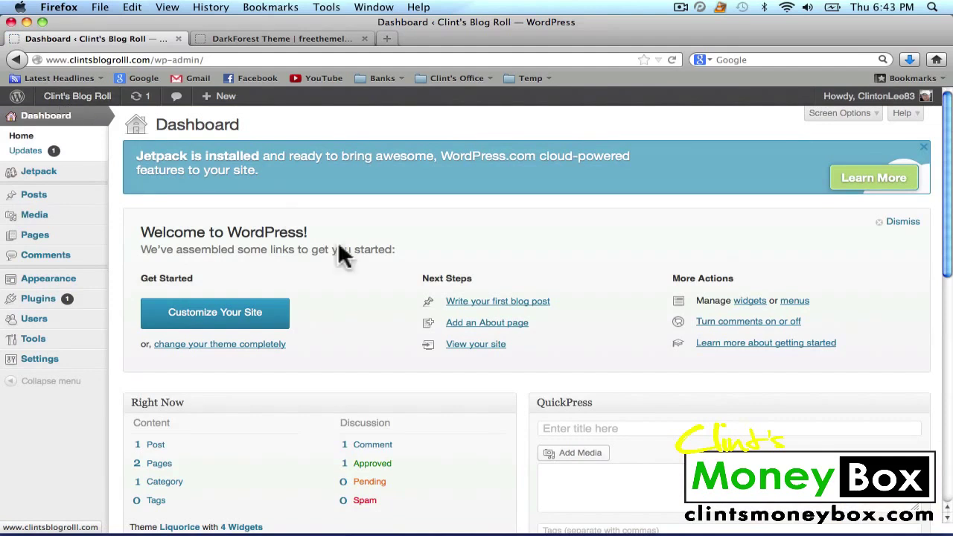
{"action": "mouse_move", "coordinate": [49, 283]}
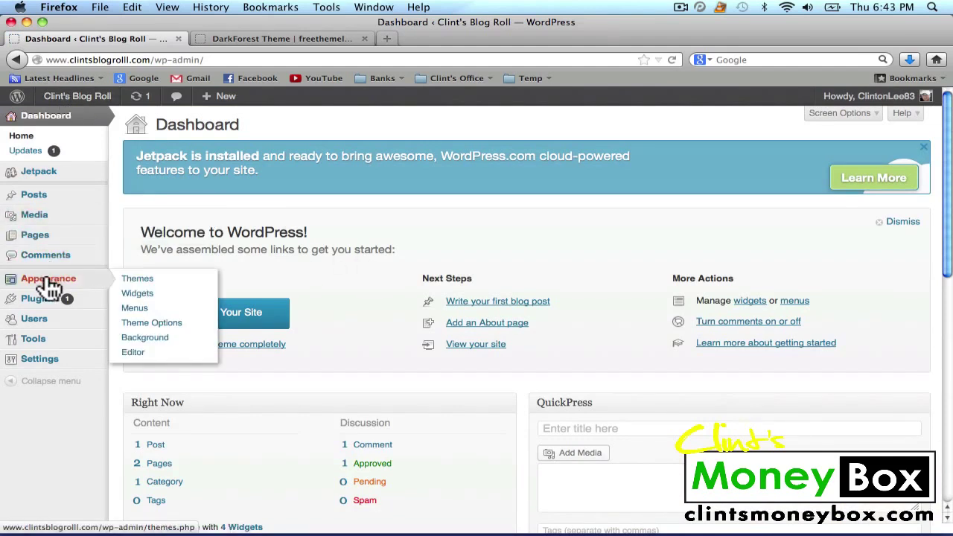
{"action": "left_click", "coordinate": [149, 287]}
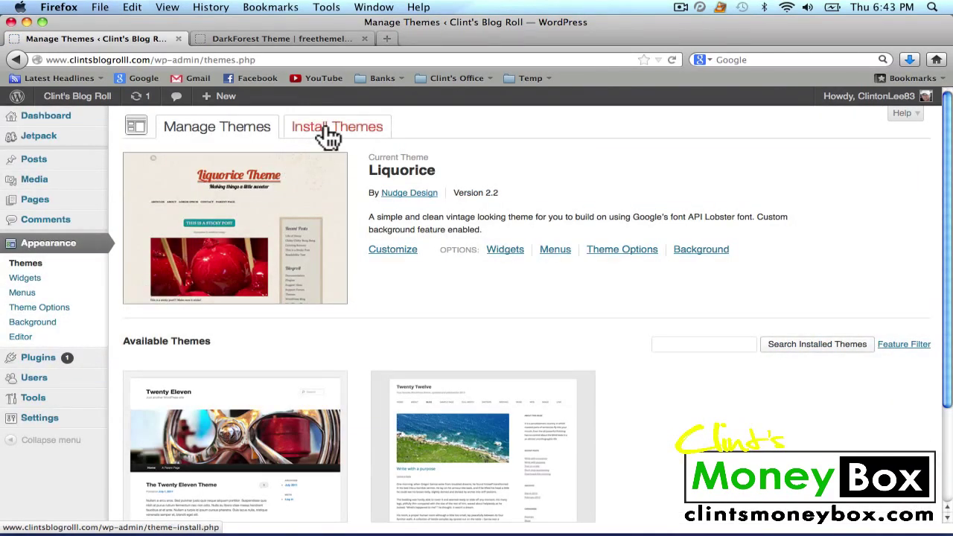
{"action": "left_click", "coordinate": [328, 136]}
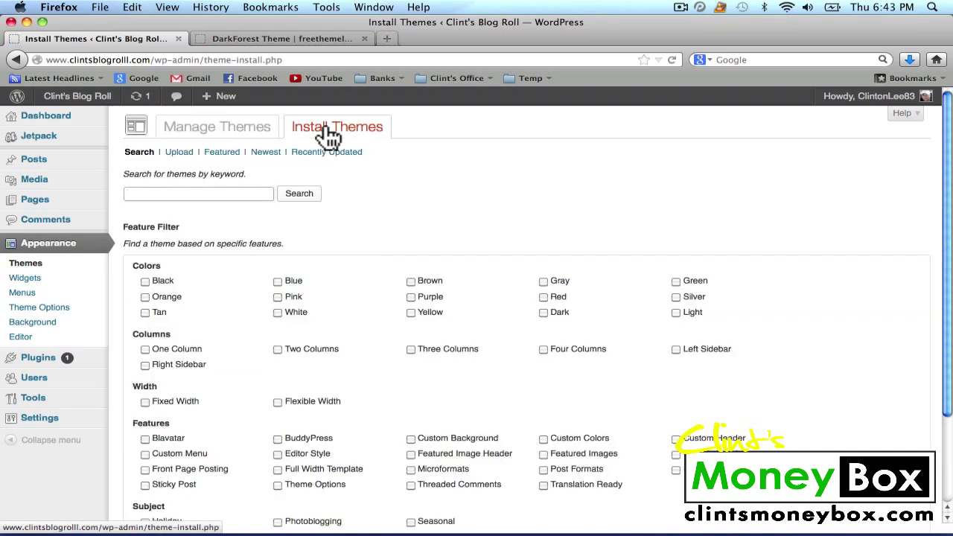
{"action": "left_click", "coordinate": [178, 152]}
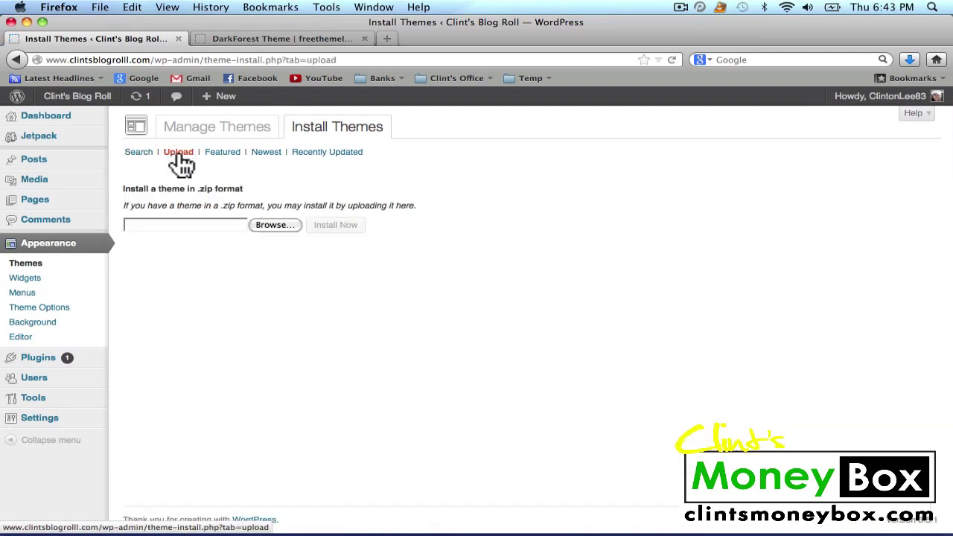
{"action": "left_click", "coordinate": [272, 224]}
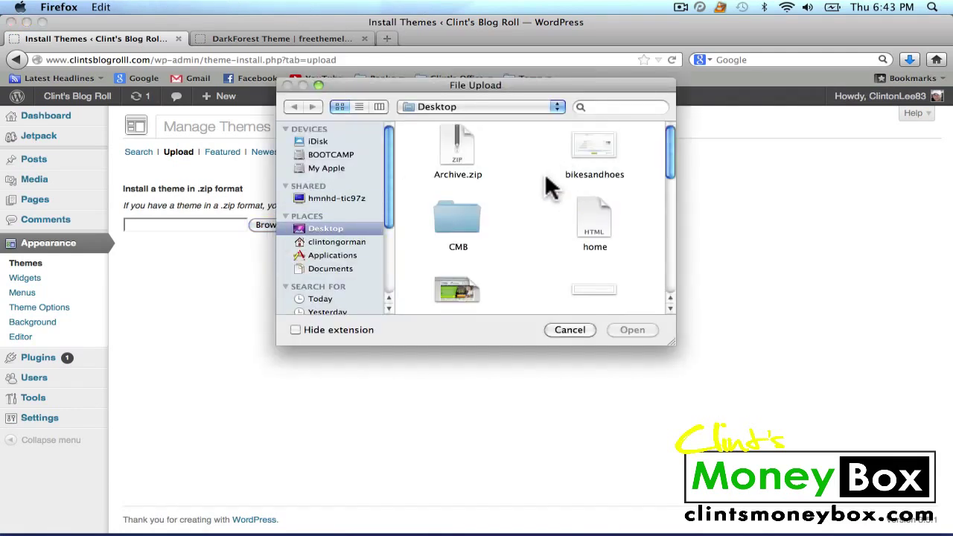
{"action": "scroll", "coordinate": [533, 205], "scroll_direction": "down", "scroll_amount": 5}
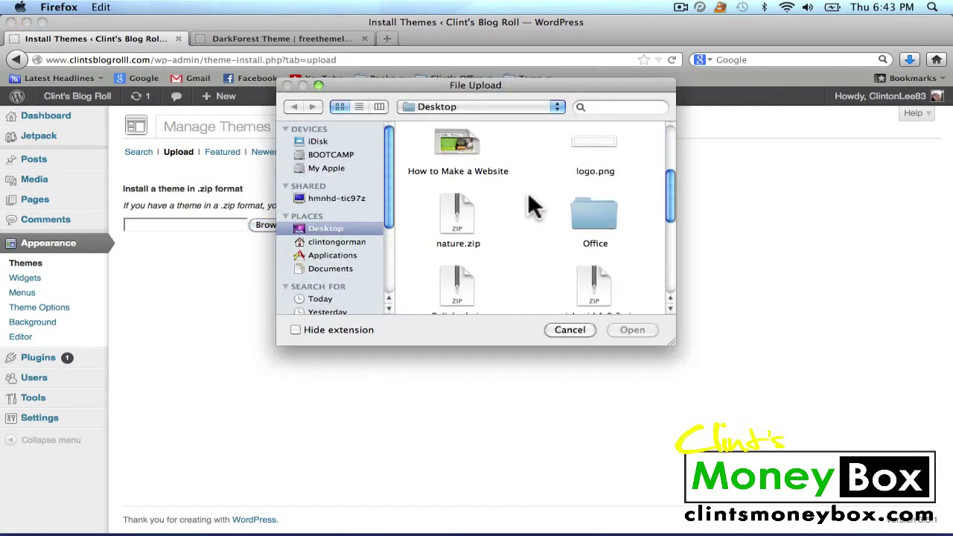
{"action": "scroll", "coordinate": [533, 205], "scroll_direction": "down", "scroll_amount": 5}
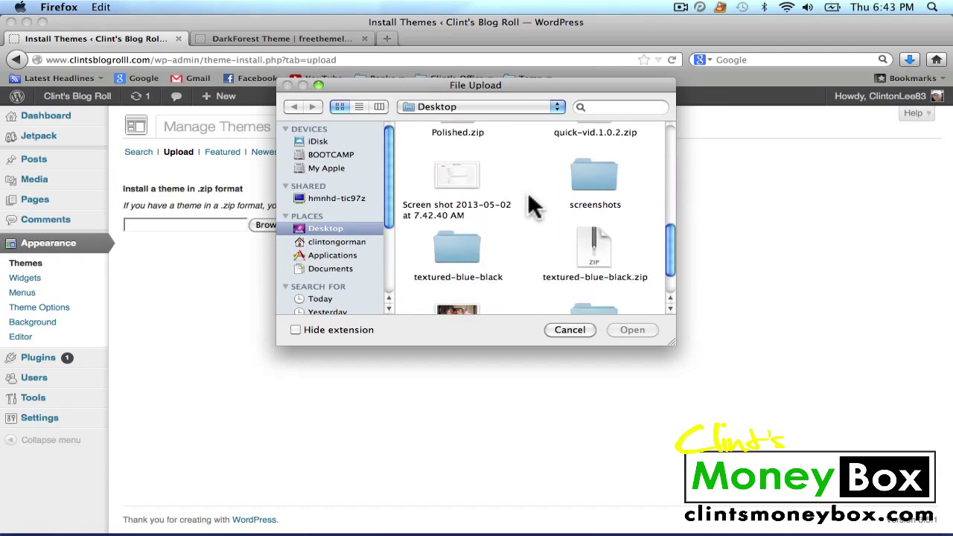
{"action": "left_click", "coordinate": [584, 205]}
{"action": "left_click", "coordinate": [632, 329]}
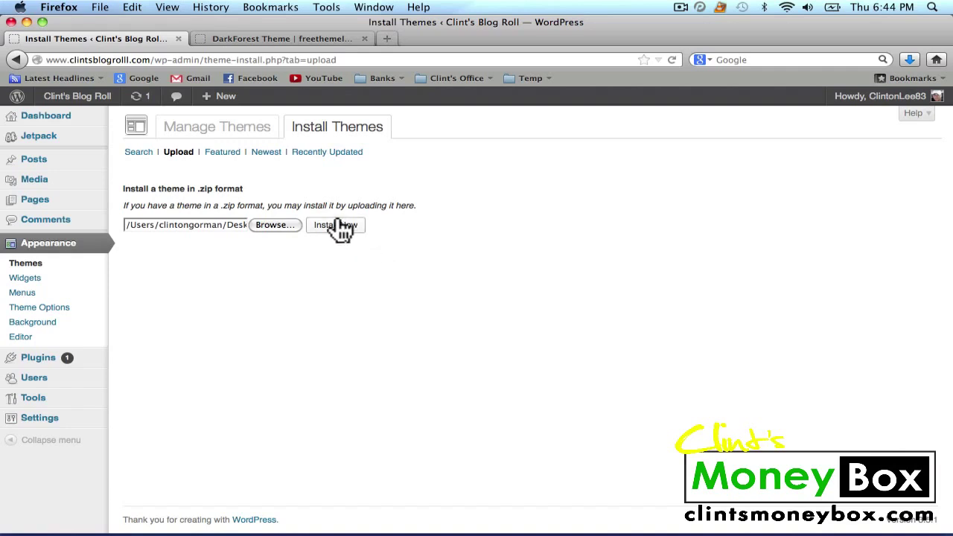
Install and activate textured-blue-black, then view the live Clint's Blog Roll site.
{"action": "left_click", "coordinate": [339, 226]}
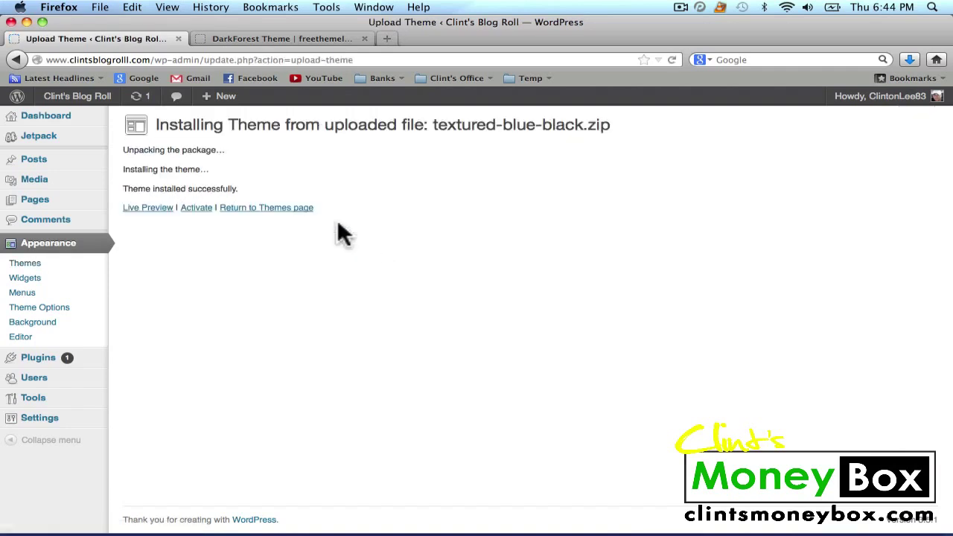
{"action": "left_click", "coordinate": [196, 209]}
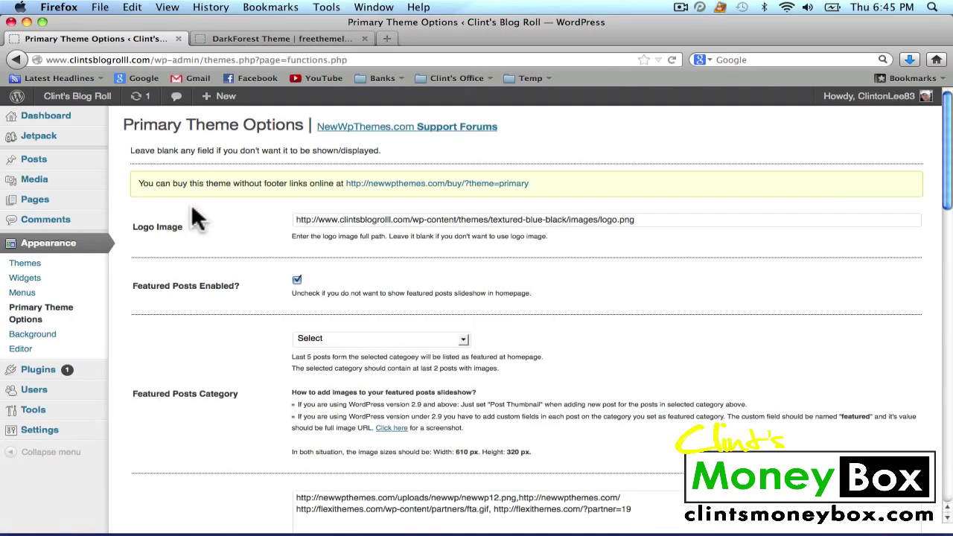
{"action": "left_click", "coordinate": [65, 100]}
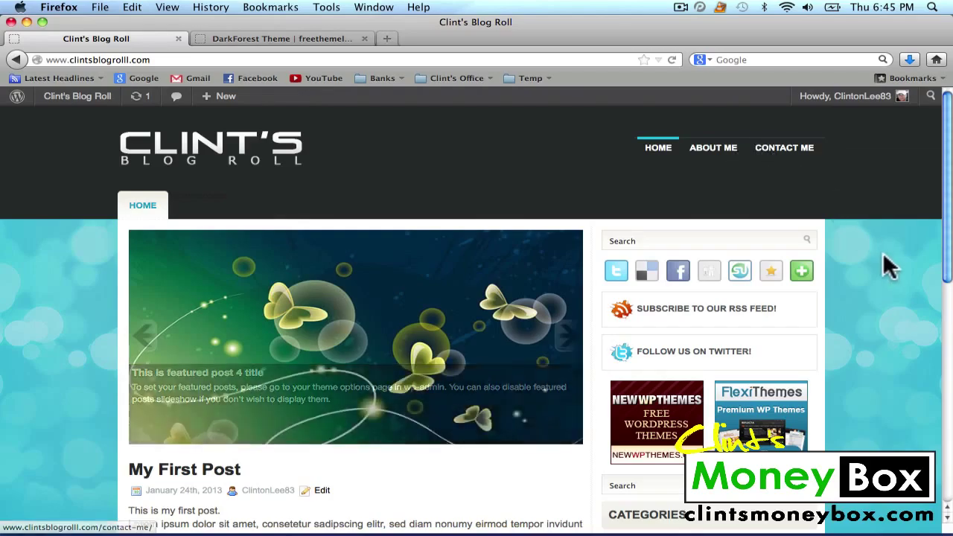
{"action": "scroll", "coordinate": [885, 266], "scroll_direction": "down", "scroll_amount": 5}
{"action": "scroll", "coordinate": [889, 265], "scroll_direction": "down", "scroll_amount": 2}
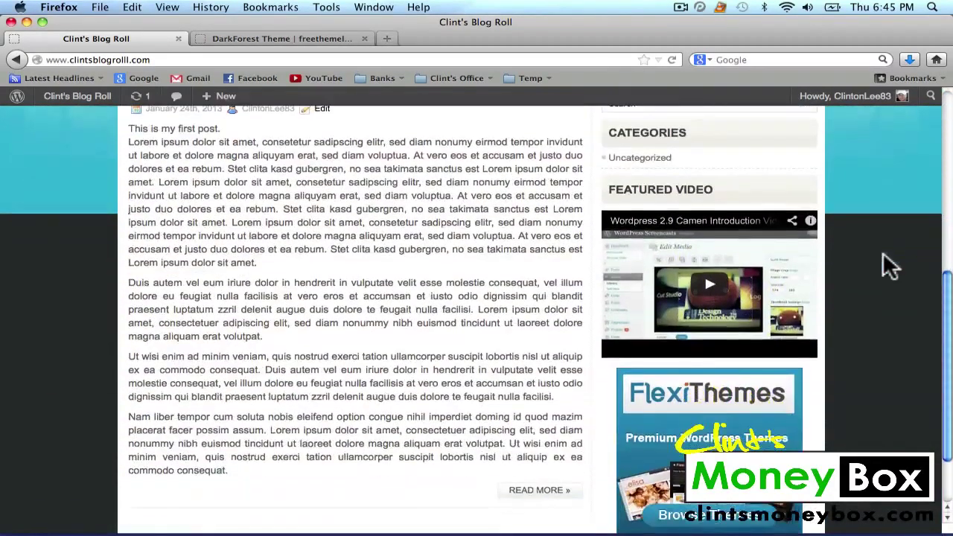
{"action": "scroll", "coordinate": [889, 266], "scroll_direction": "up", "scroll_amount": 5}
{"action": "scroll", "coordinate": [889, 266], "scroll_direction": "up", "scroll_amount": 1}
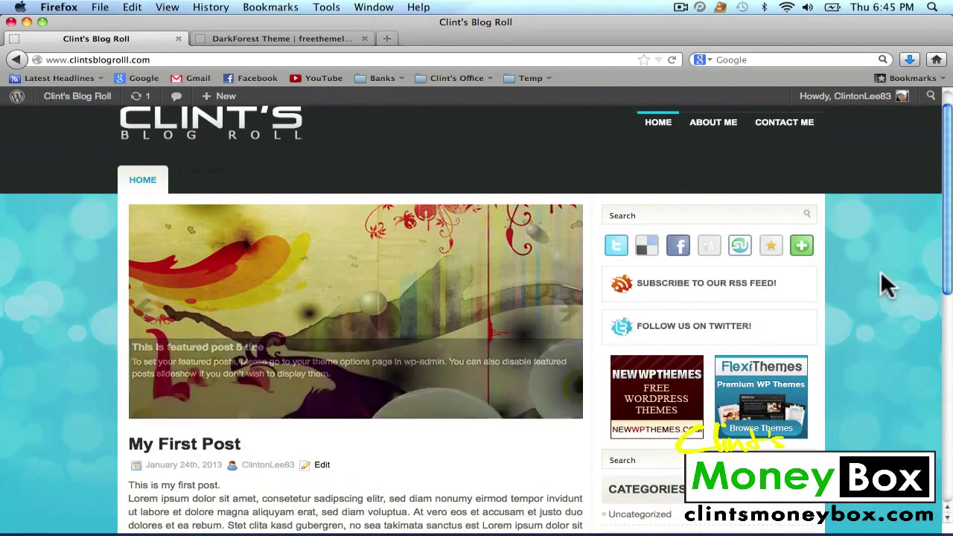
{"action": "scroll", "coordinate": [881, 276], "scroll_direction": "down", "scroll_amount": 3}
{"action": "scroll", "coordinate": [880, 274], "scroll_direction": "down", "scroll_amount": 5}
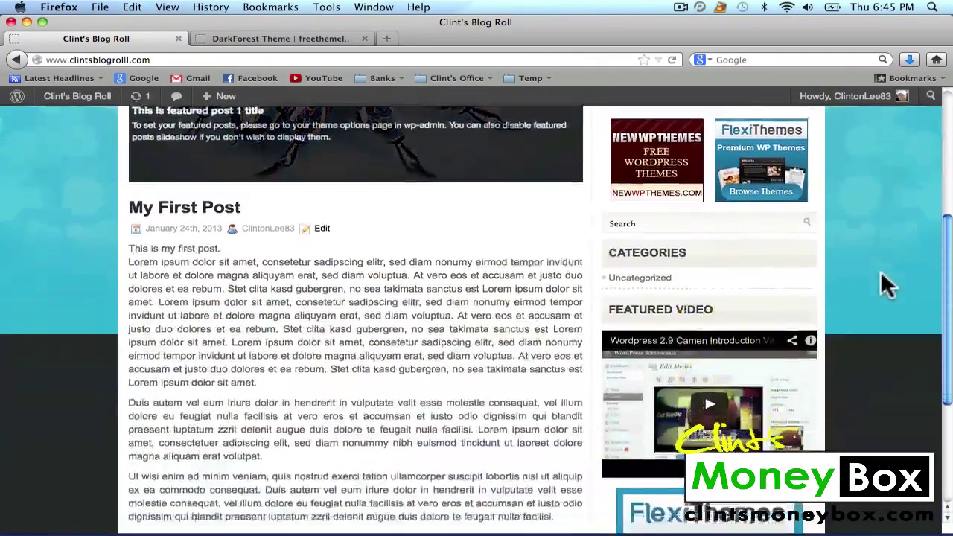
{"action": "scroll", "coordinate": [880, 274], "scroll_direction": "up", "scroll_amount": 8}
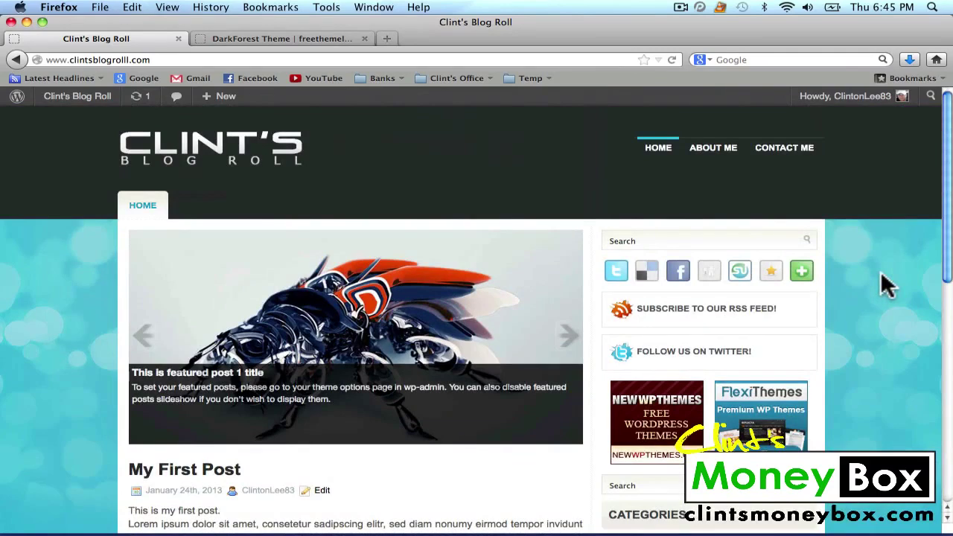